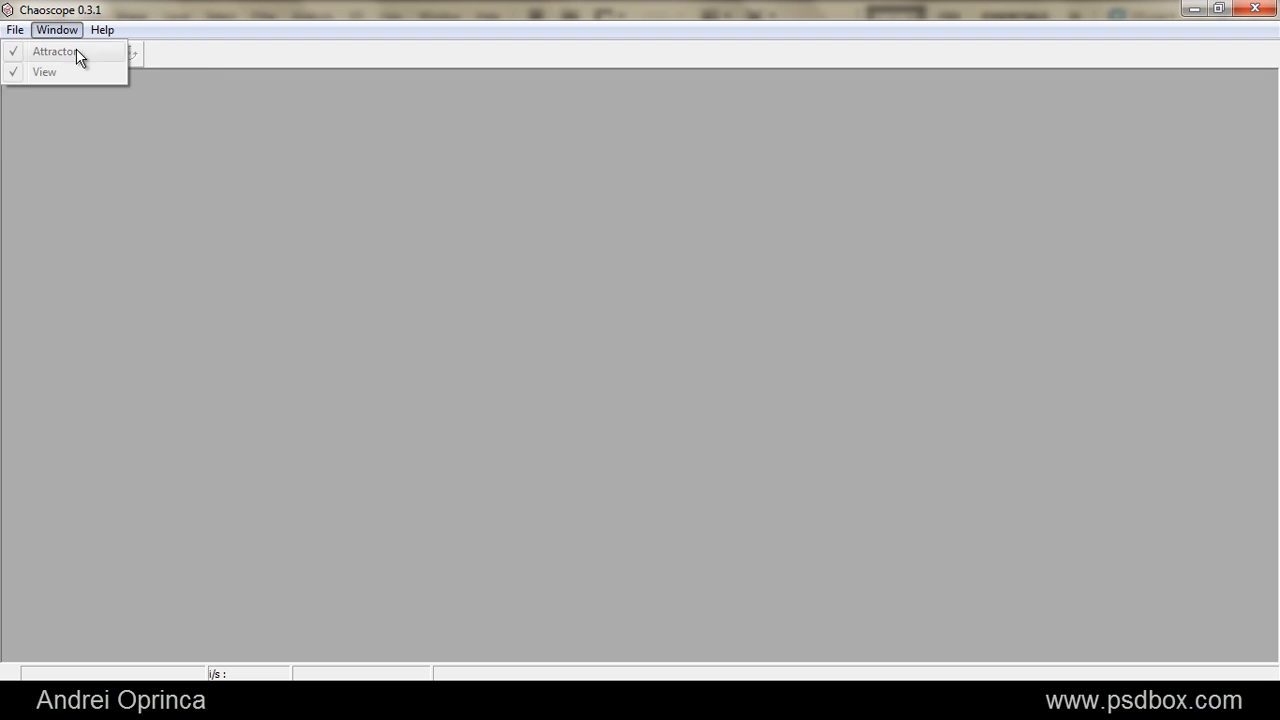
Create a new Chaoscope attractor with Type Unravel and Render mode Light
click(45, 52)
click(620, 321)
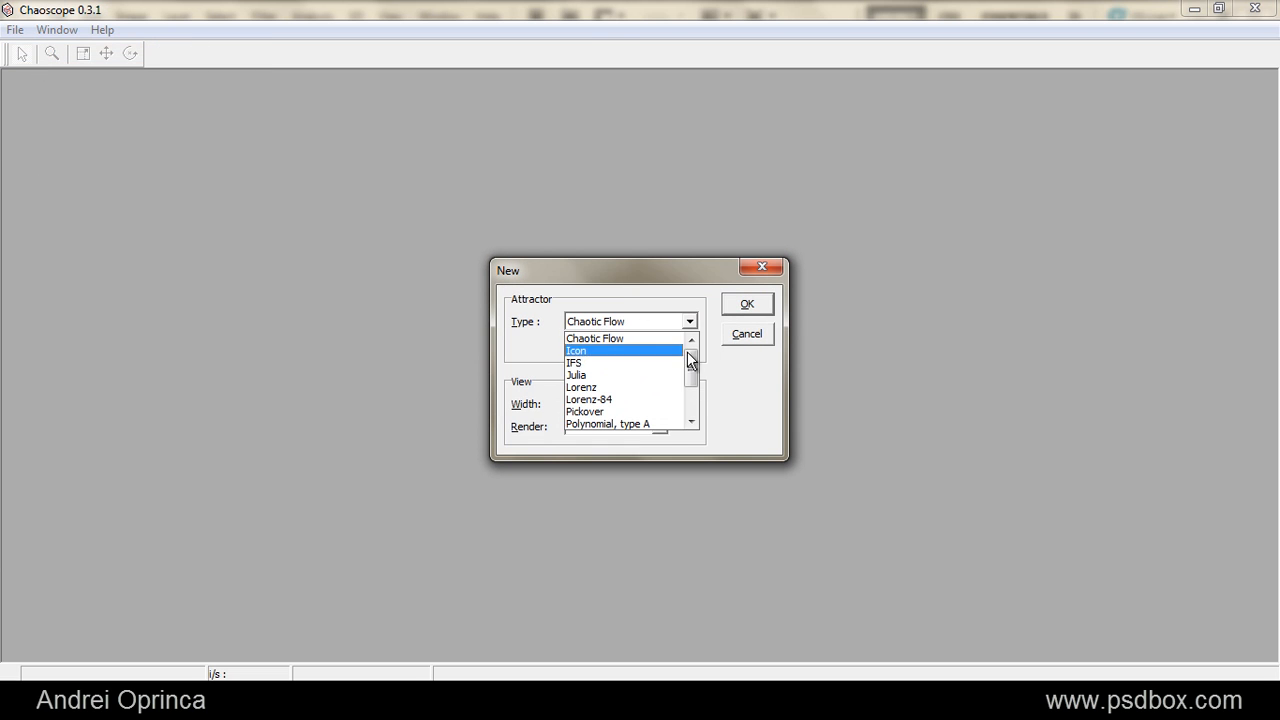
scroll(640, 370, down, 2)
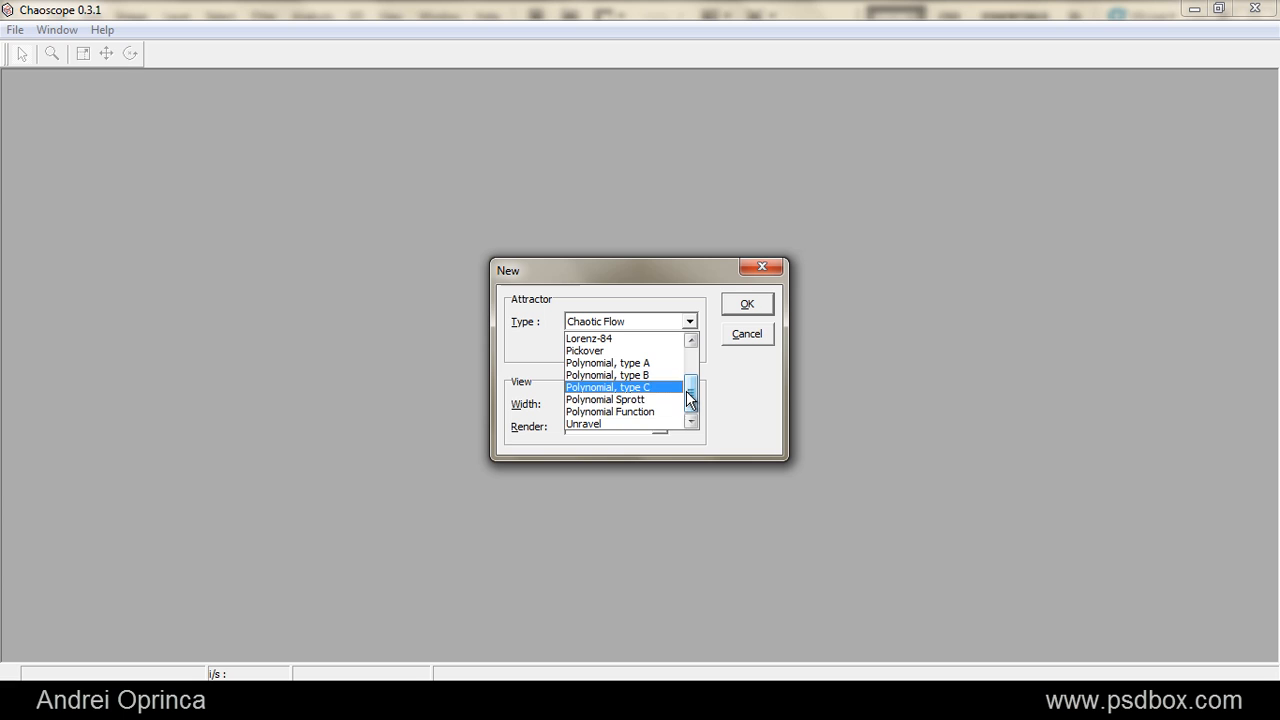
click(610, 423)
click(660, 428)
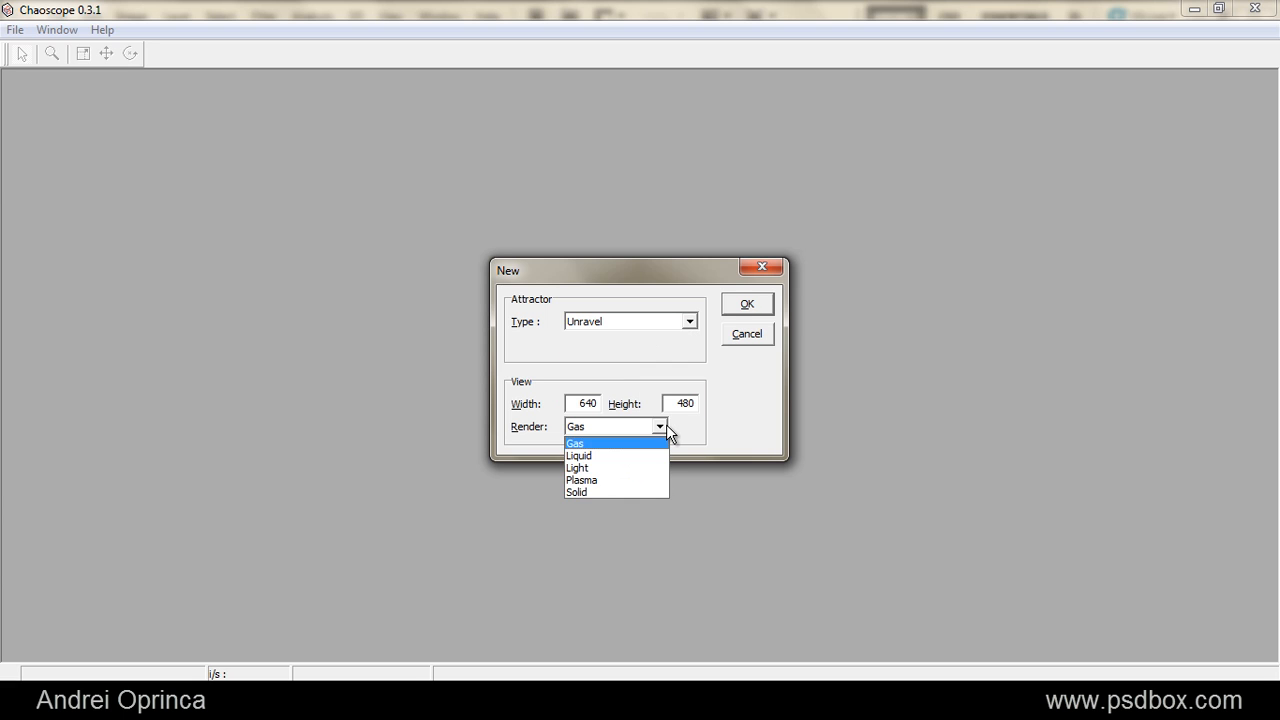
click(595, 467)
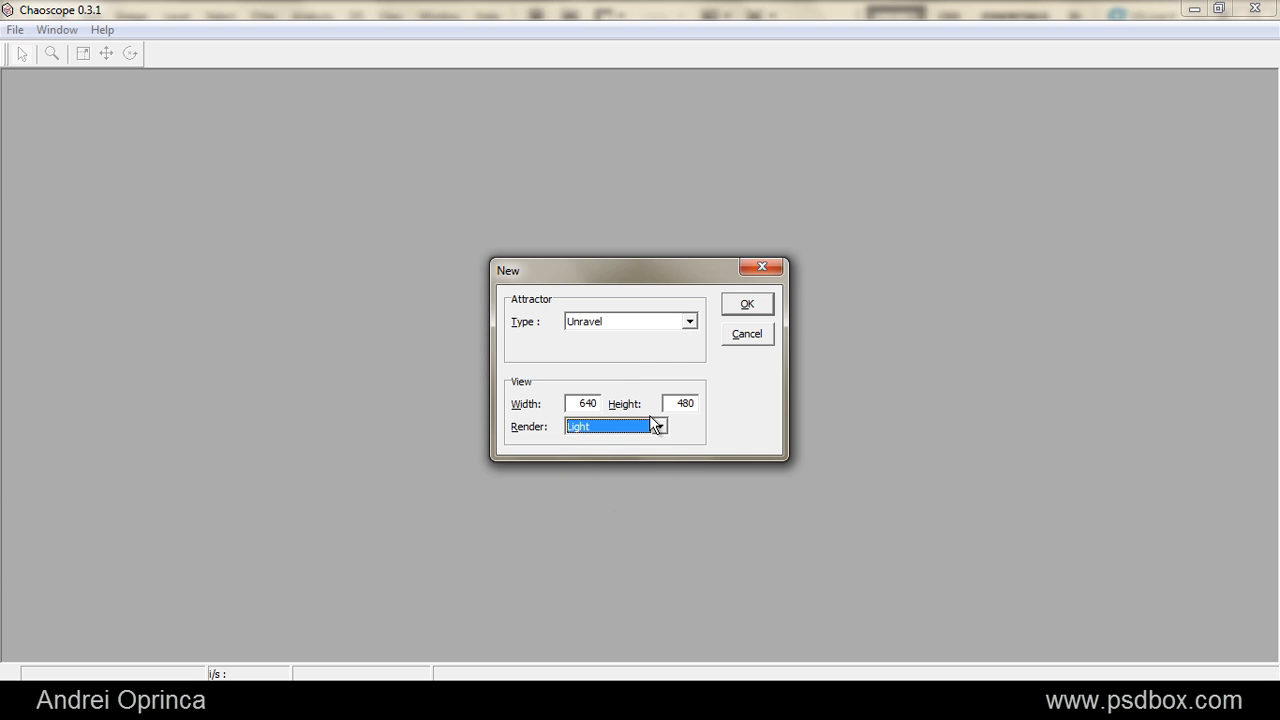
click(748, 305)
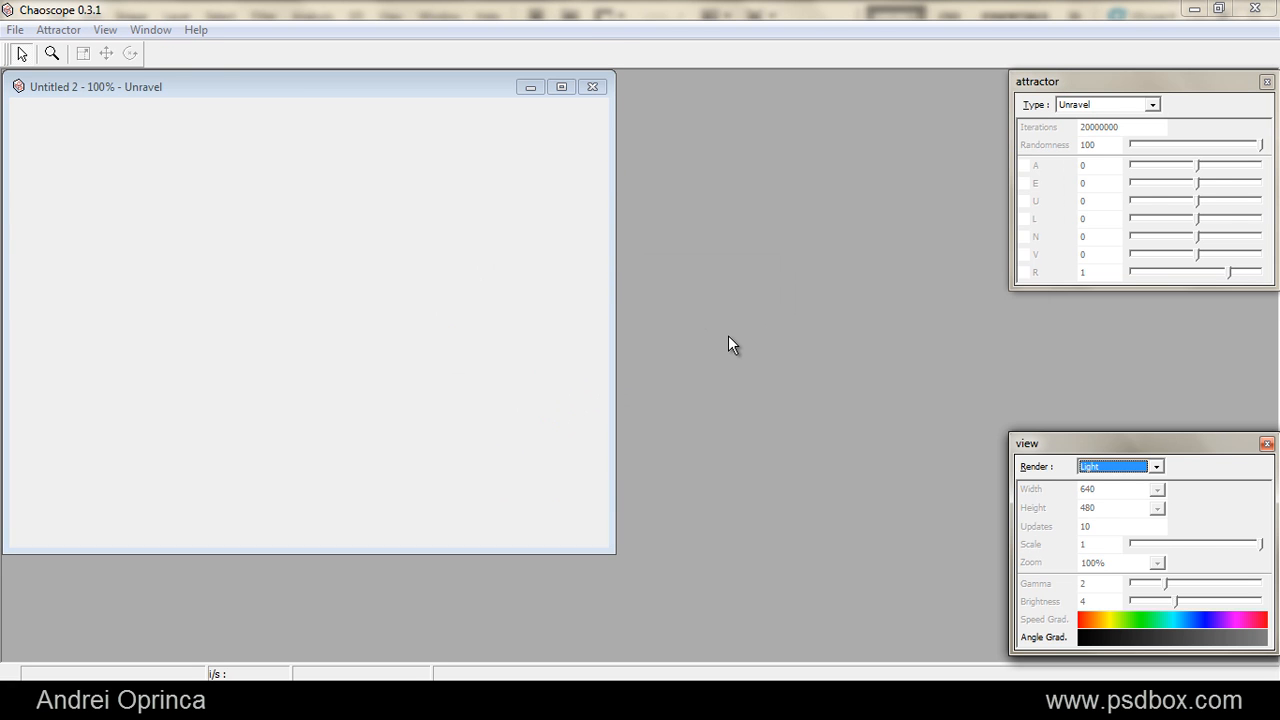
Randomize the attractor shape several times until an appealing glowing form appears
key(F3)
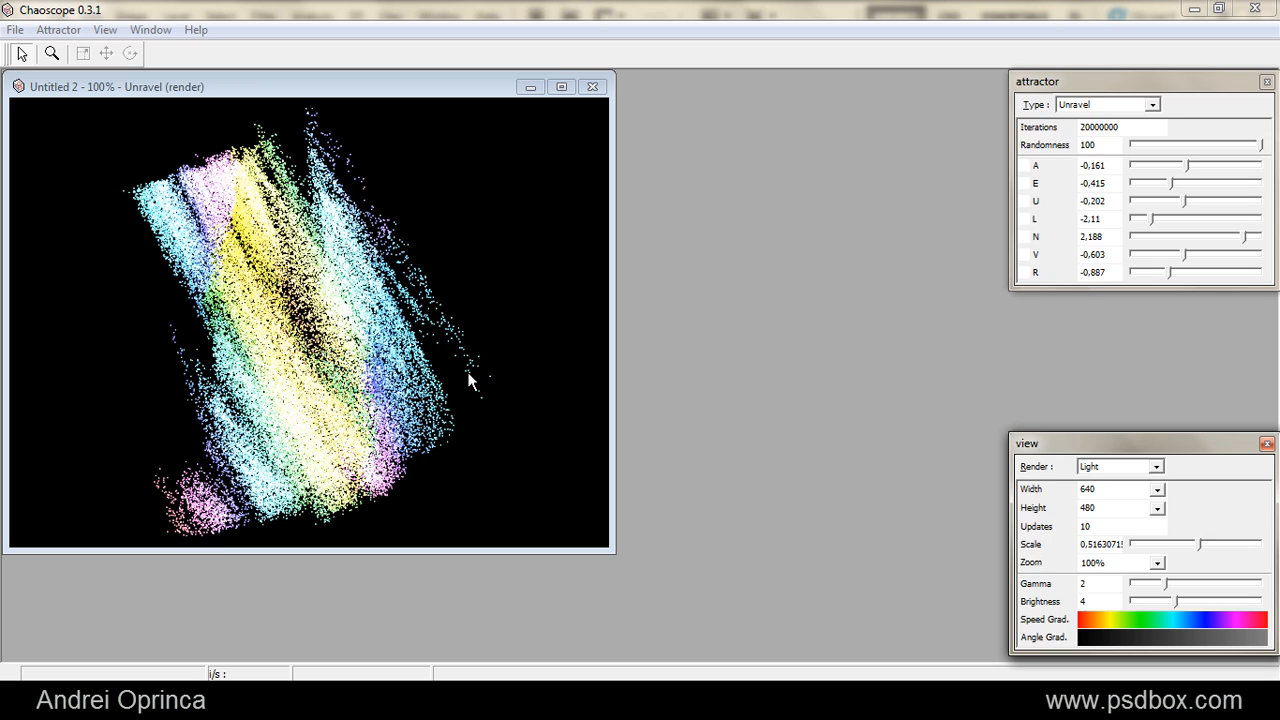
key(F3)
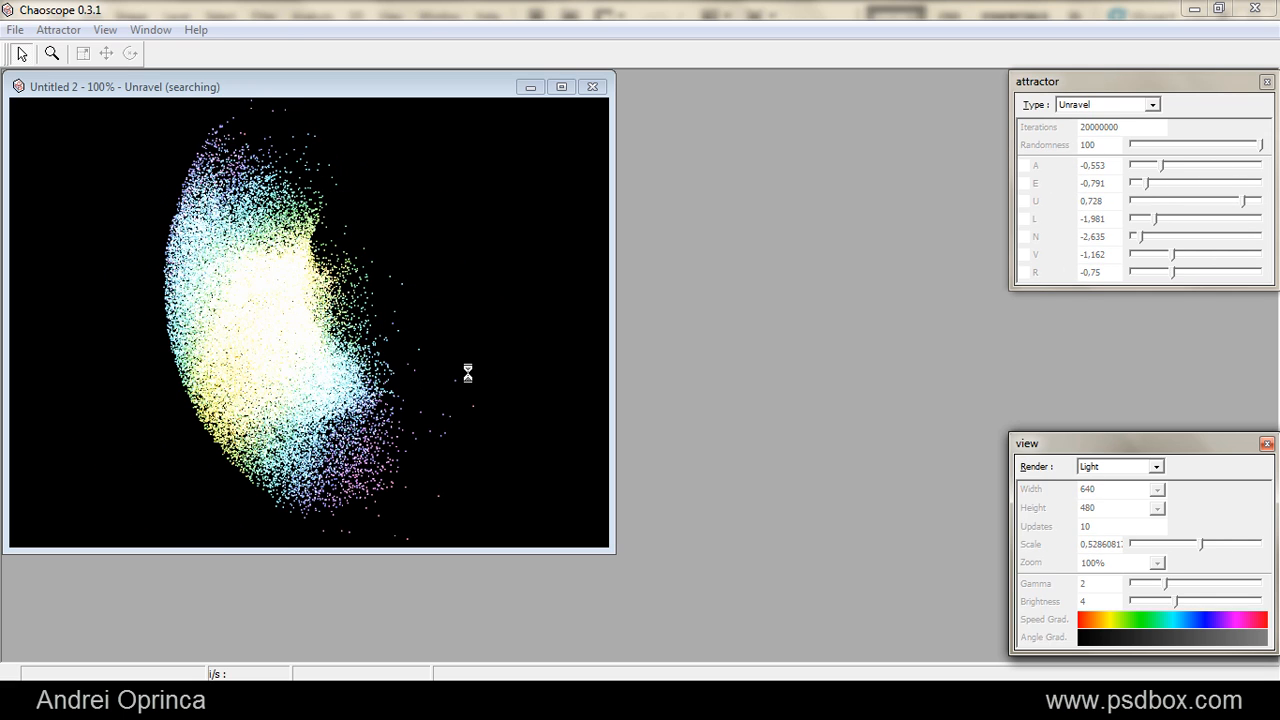
key(F3)
key(F3)
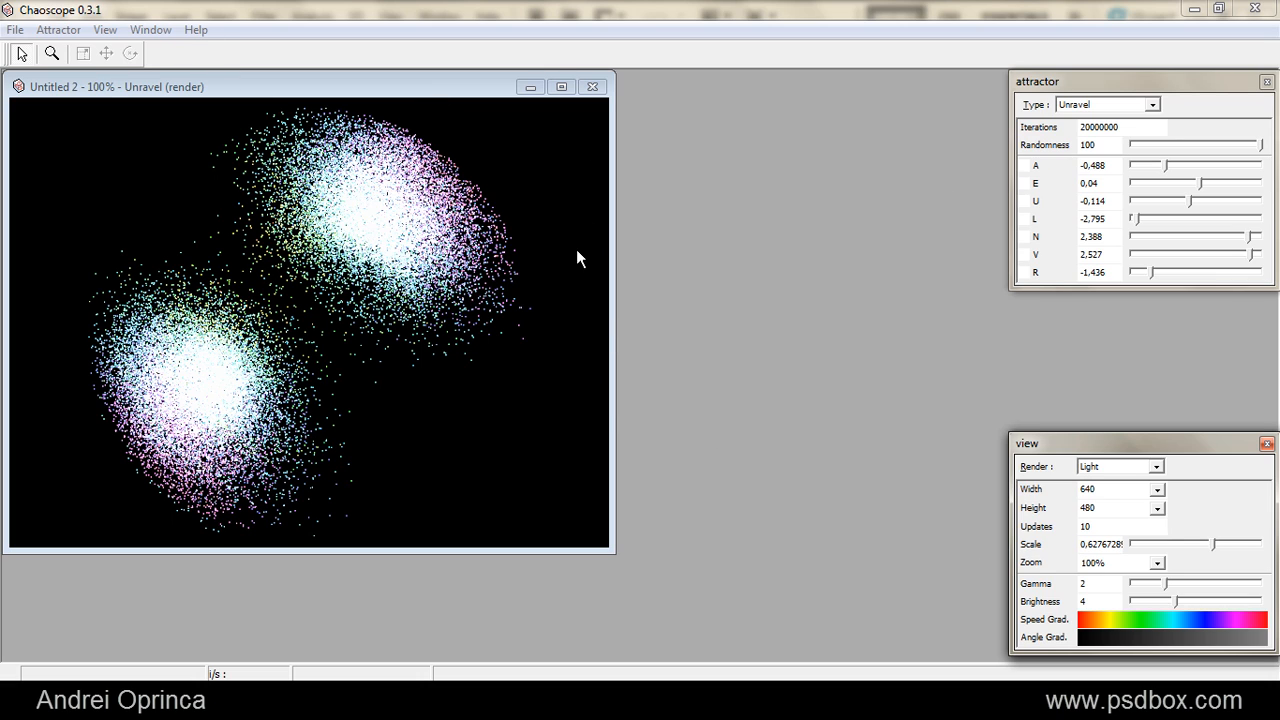
Rearrange the settings panels and drag N to about -1.18 to reshape the attractor
drag(1153, 442, 900, 378)
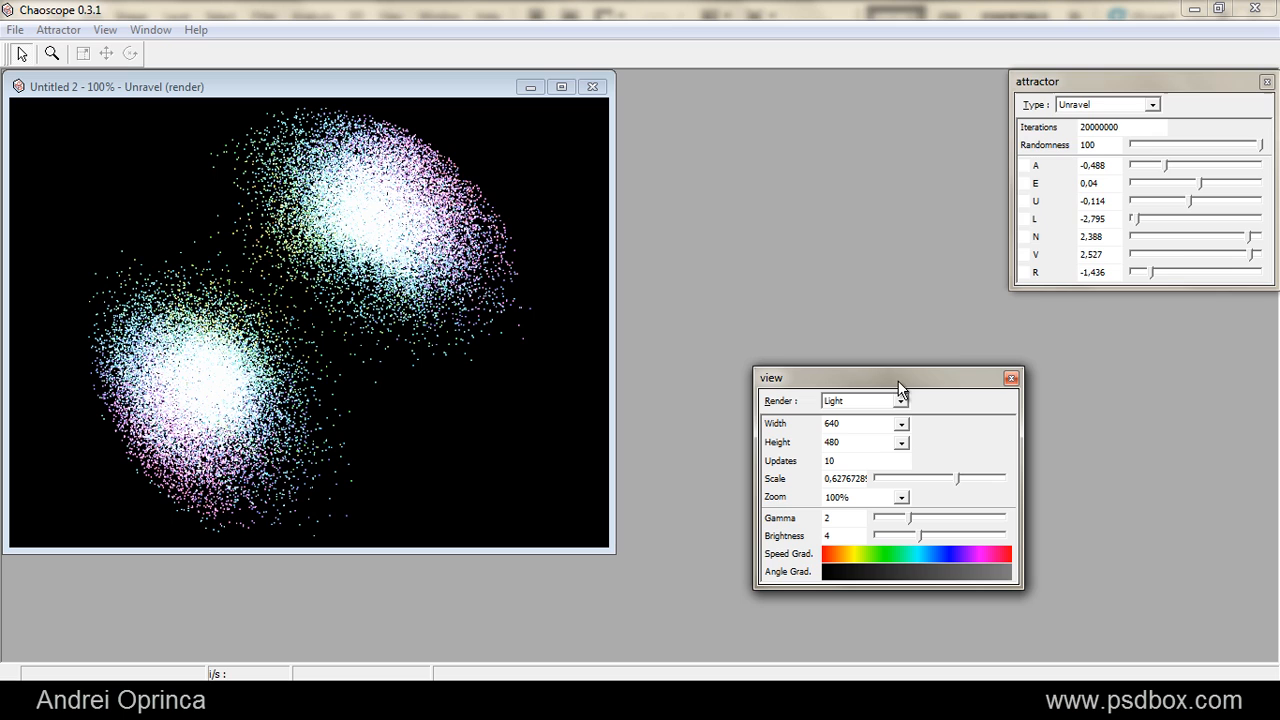
drag(1222, 82, 920, 110)
drag(972, 332, 1035, 385)
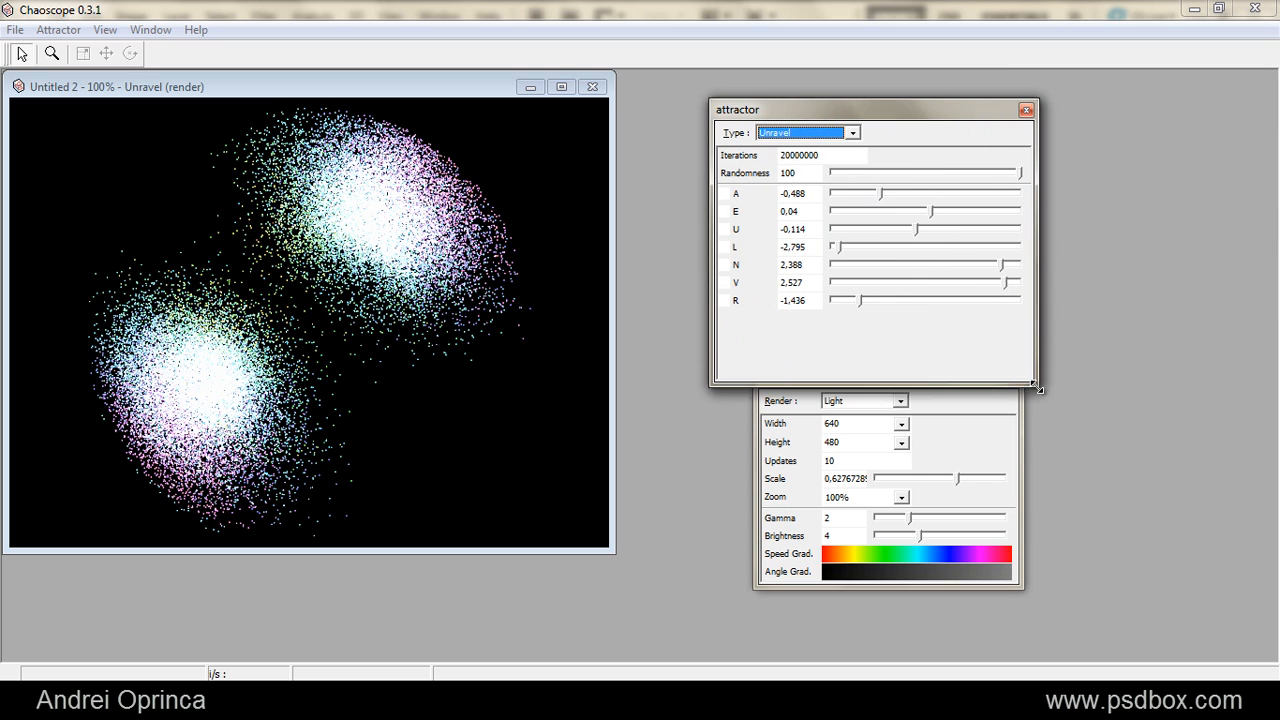
drag(1004, 265, 892, 265)
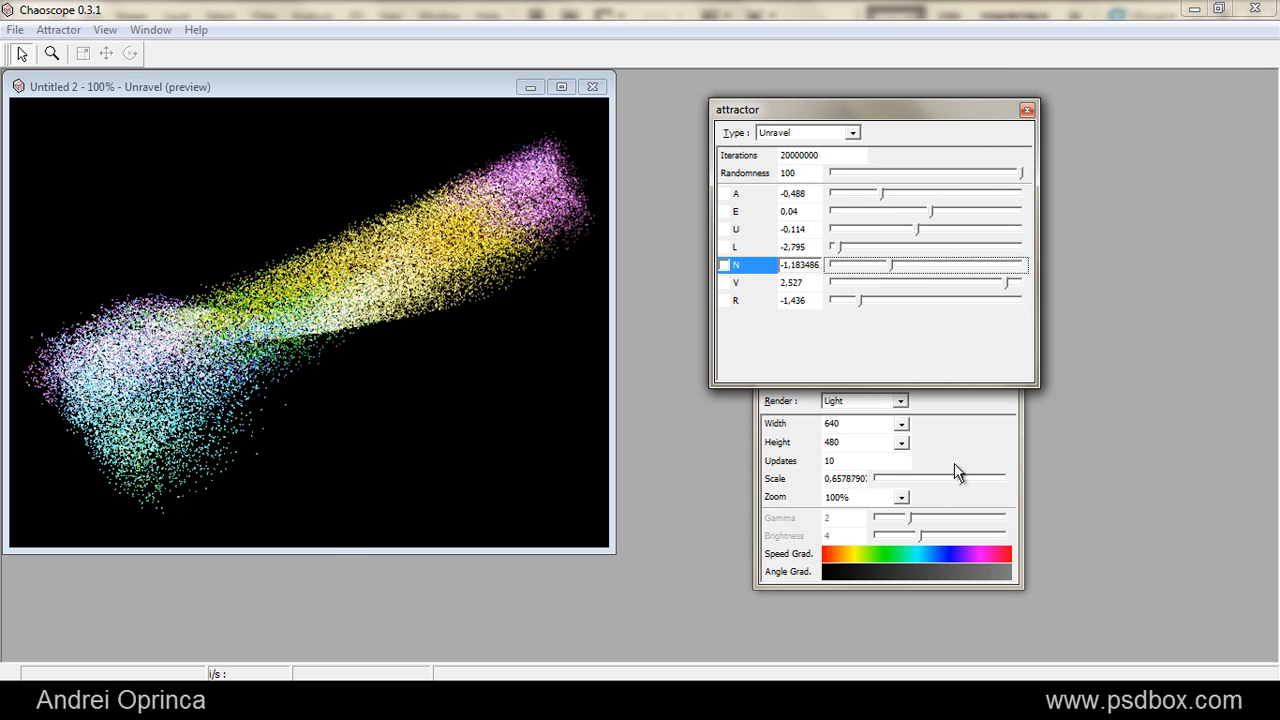
click(1010, 443)
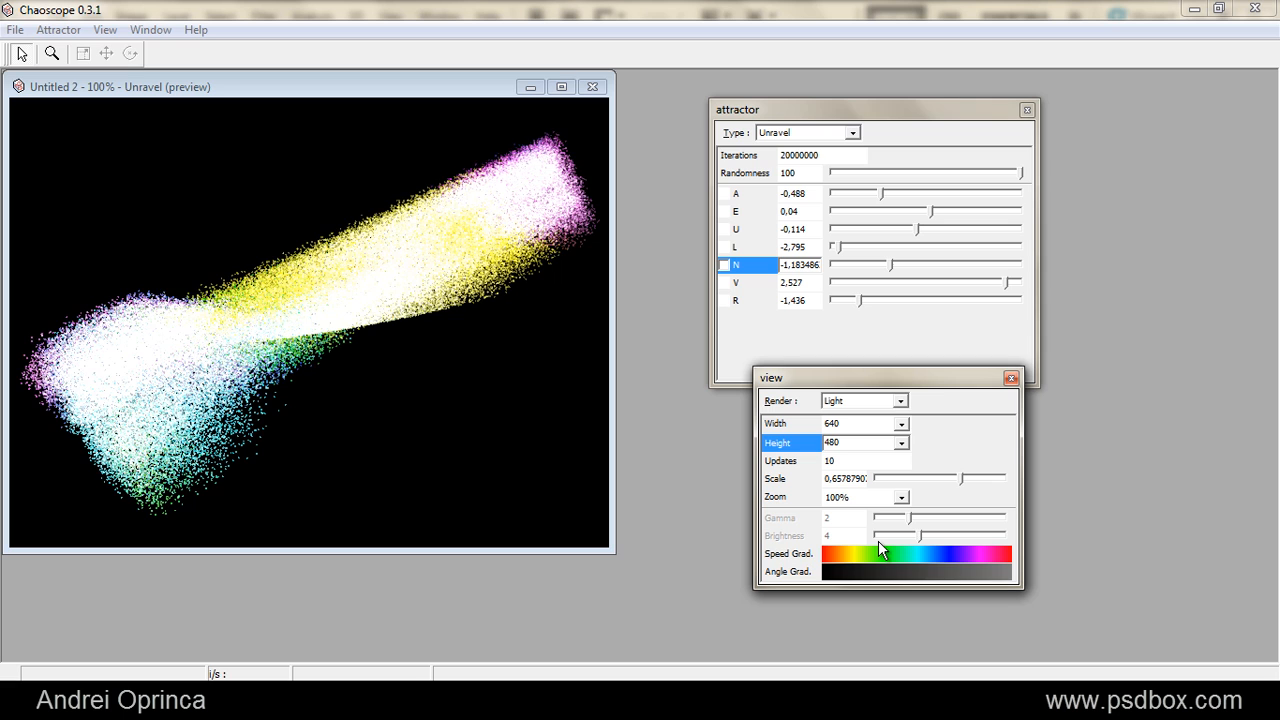
Randomize the colour gradients to a mostly cyan palette, then switch to 1.bmp in Photoshop
key(F4)
key(F4)
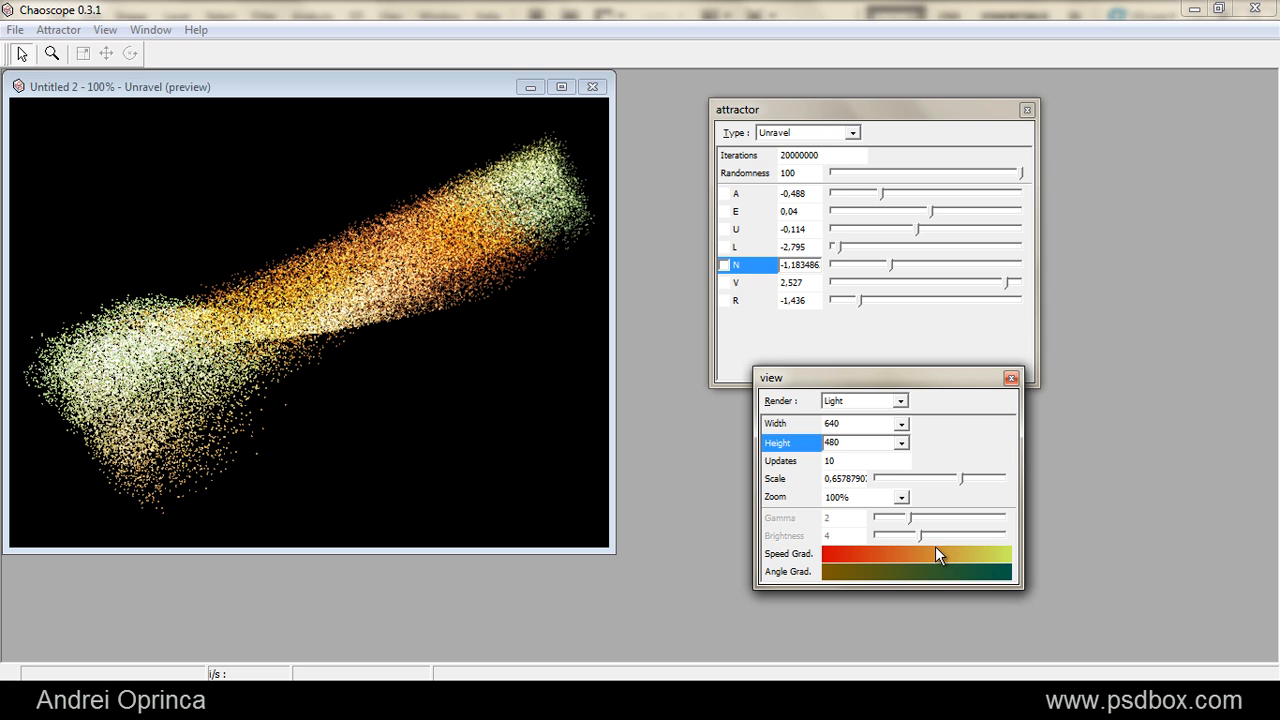
key(F4)
key(F4)
key(F4)
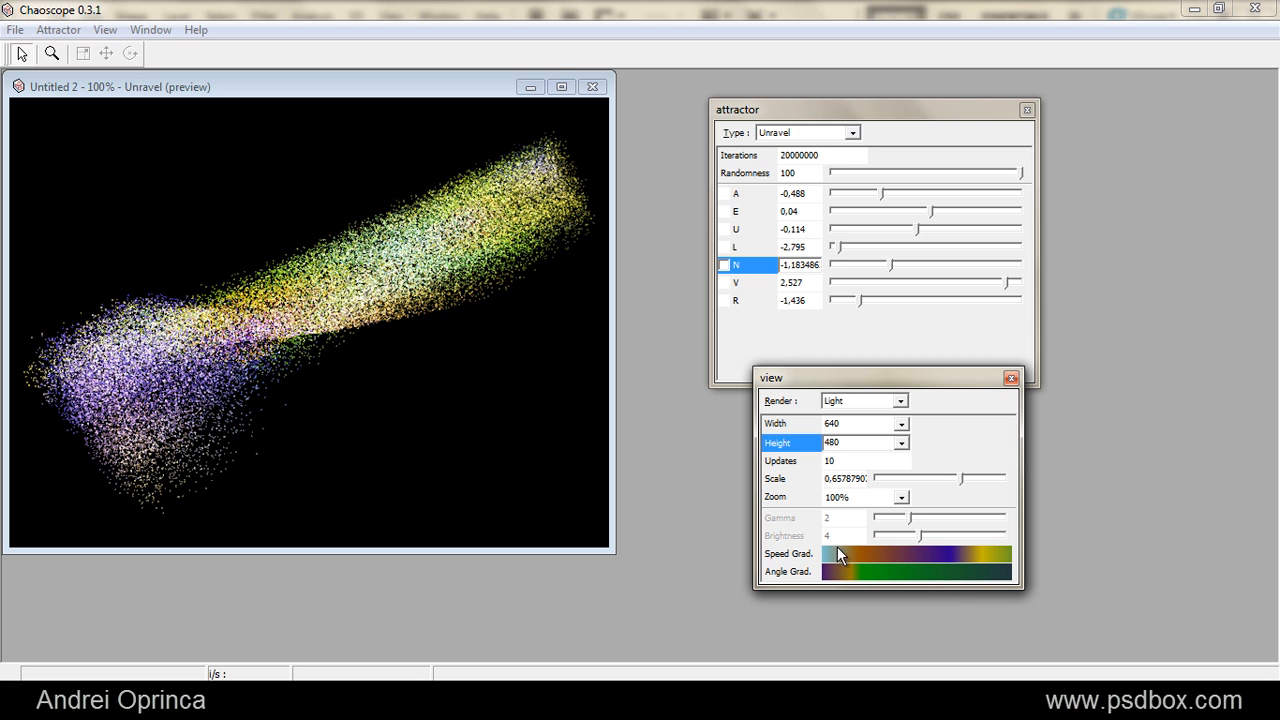
key(F4)
key(F4)
key(F4)
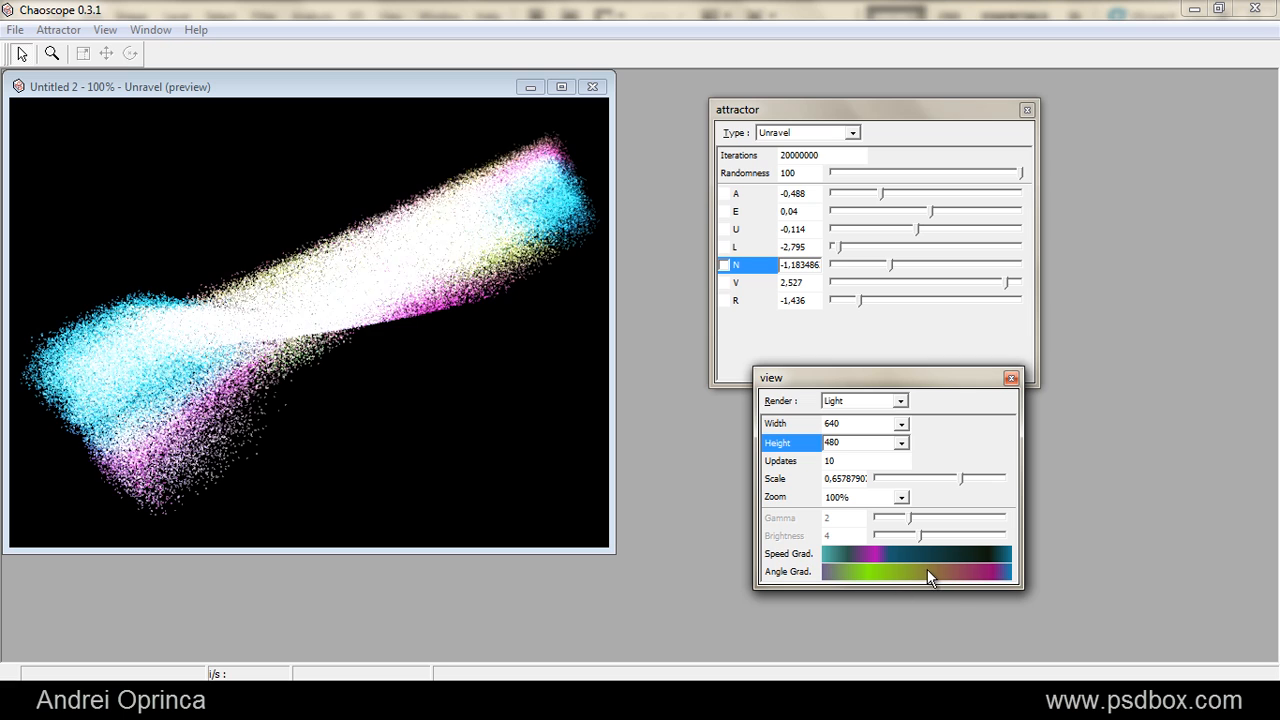
key(F4)
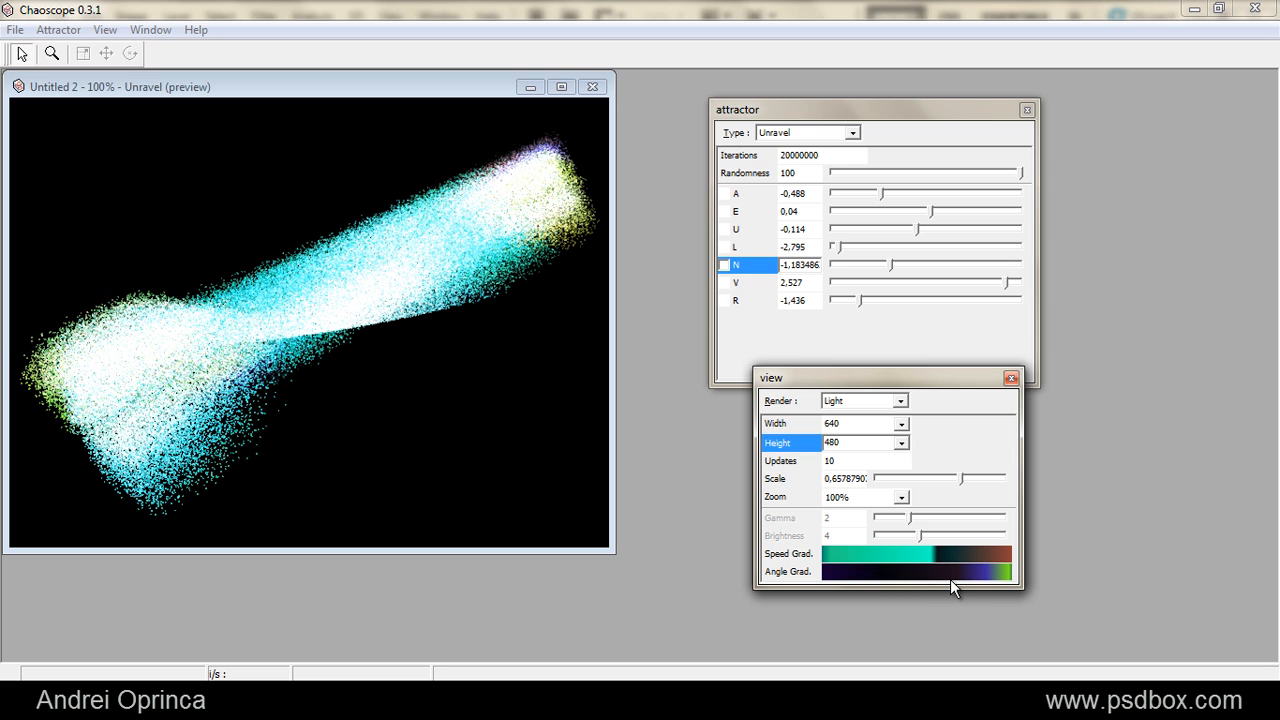
drag(932, 381, 896, 413)
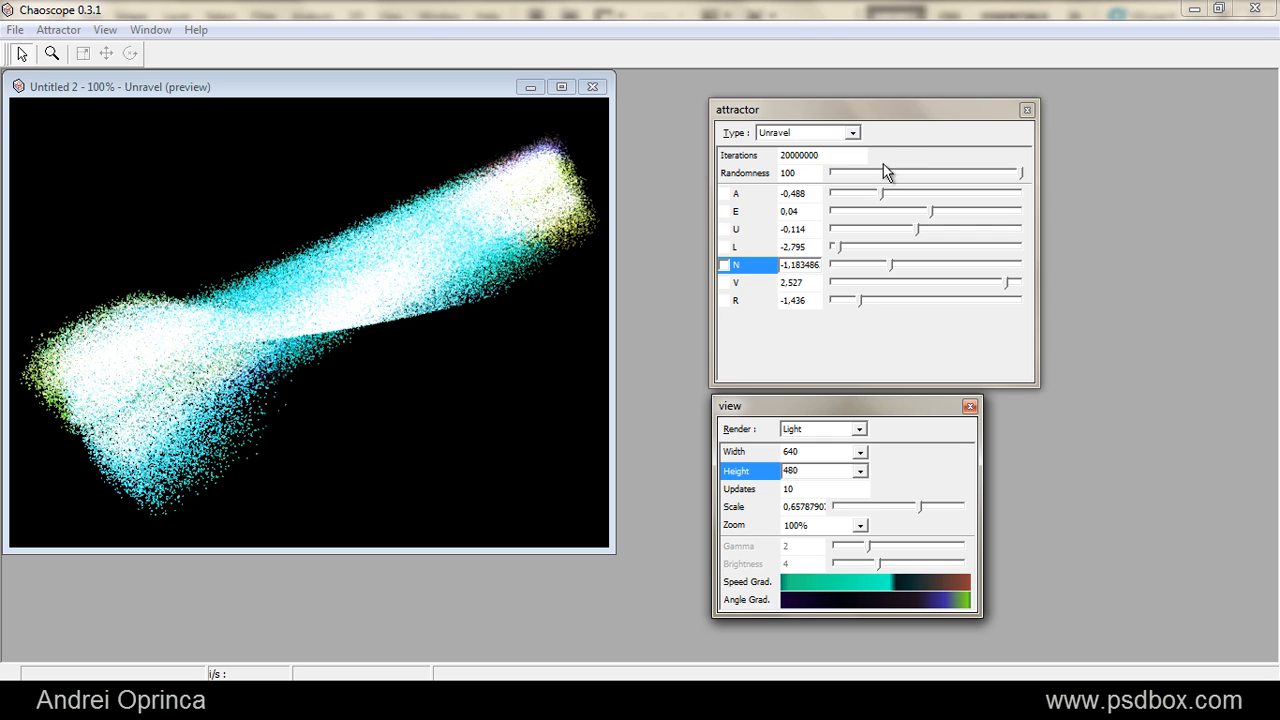
click(905, 150)
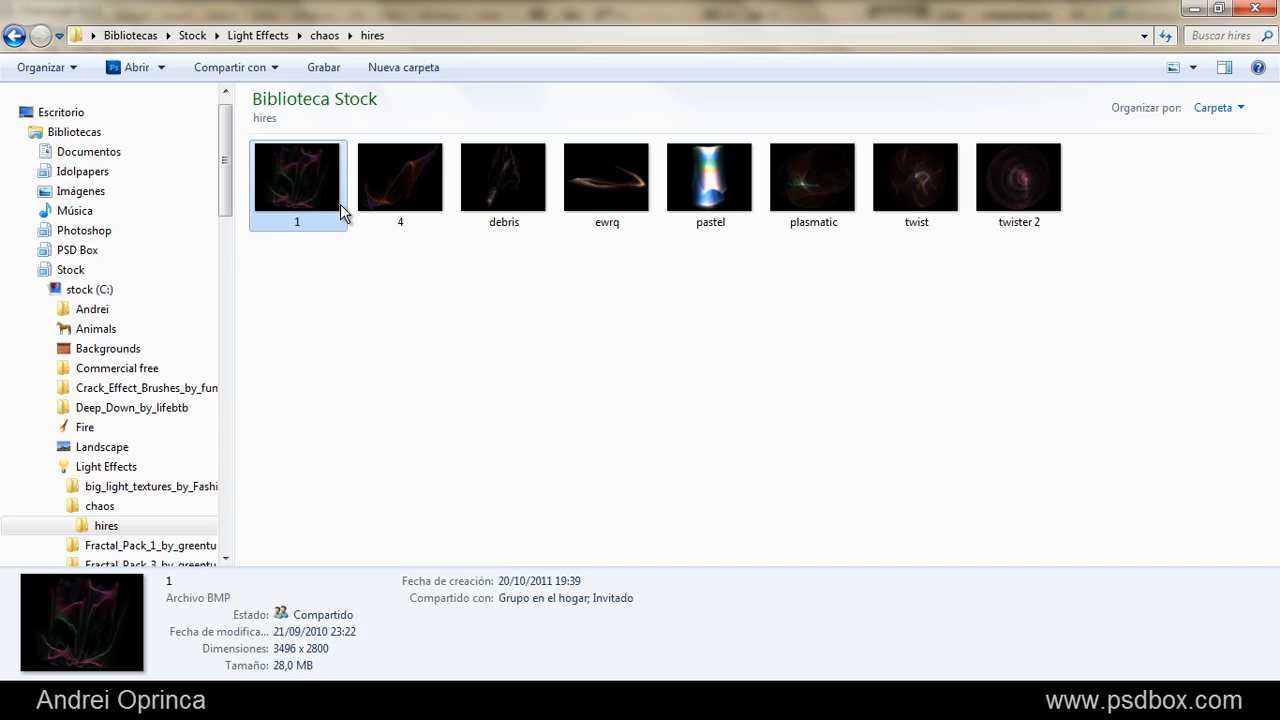
key(alt+Tab)
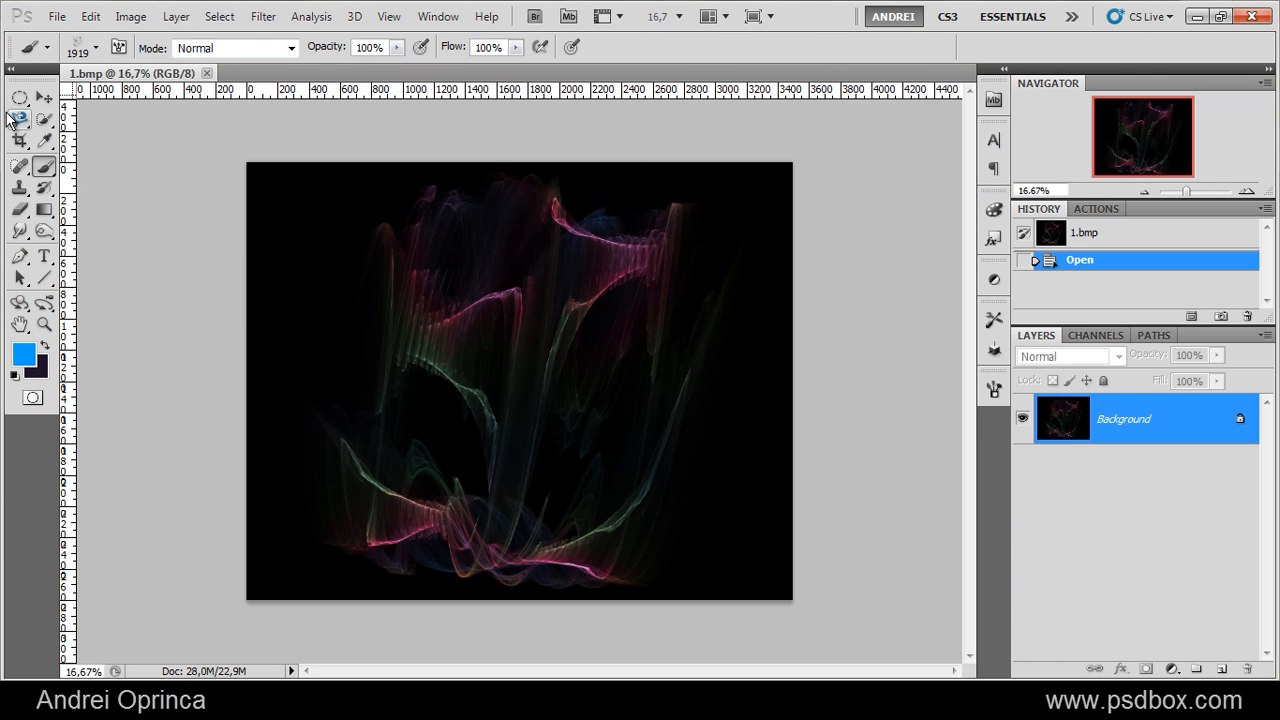
Resize the image to 2500 × 2002 pixels with proportions constrained
key(v)
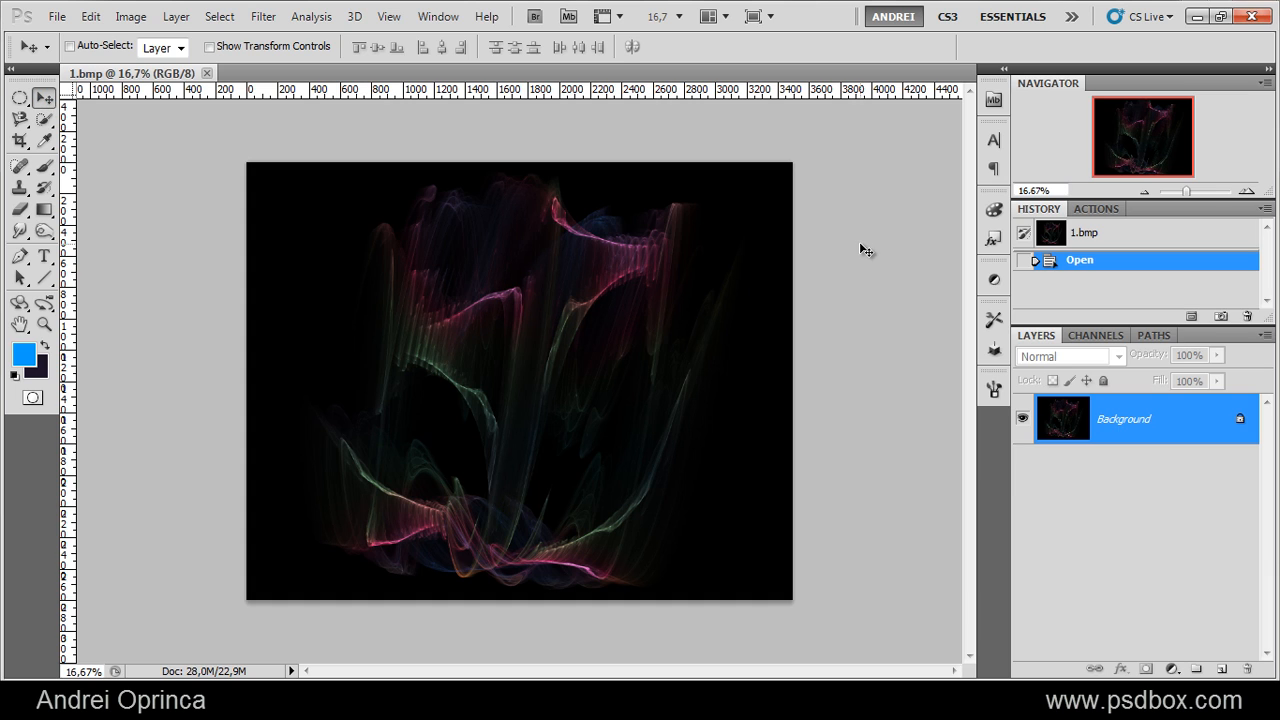
key(ctrl+alt+i)
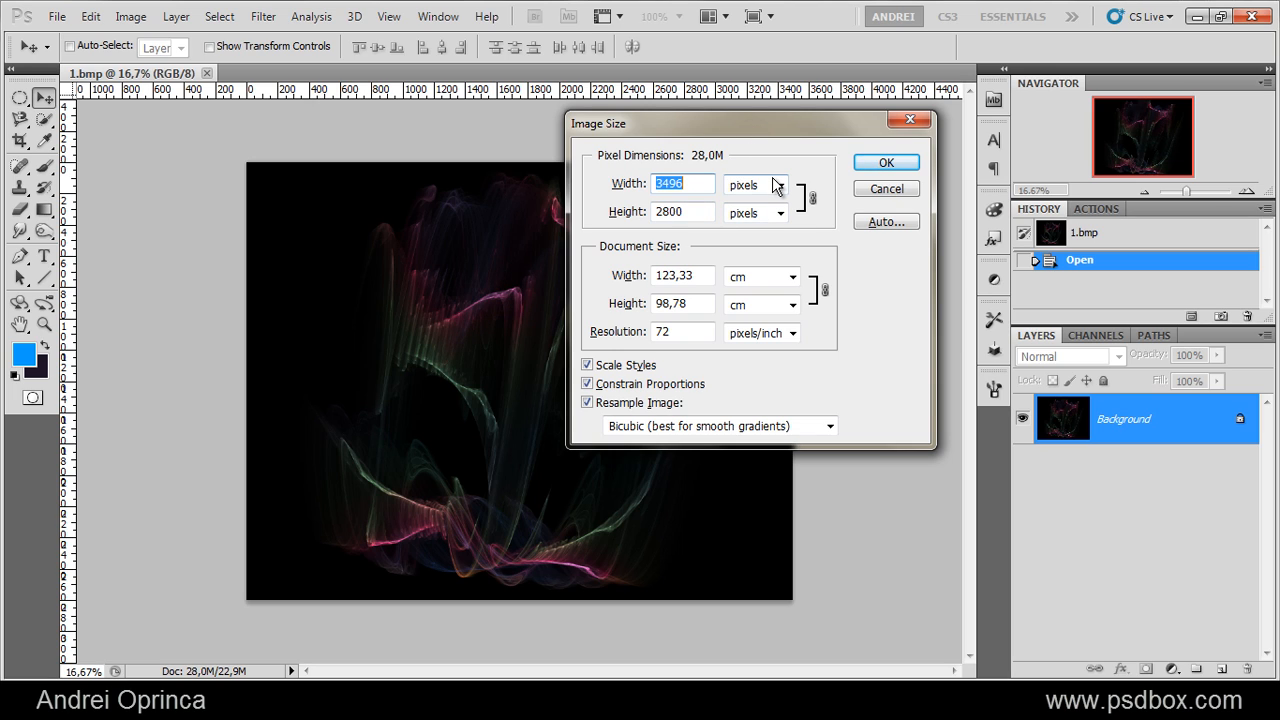
drag(788, 125, 785, 168)
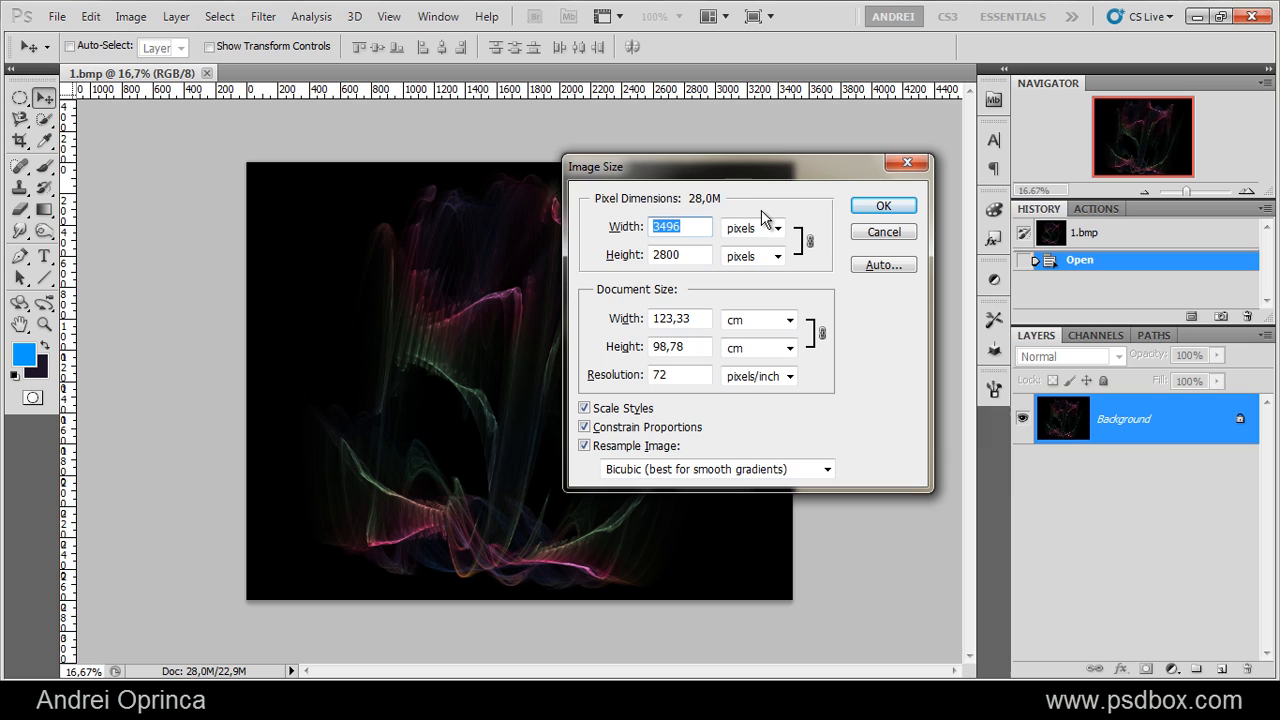
key(Down)
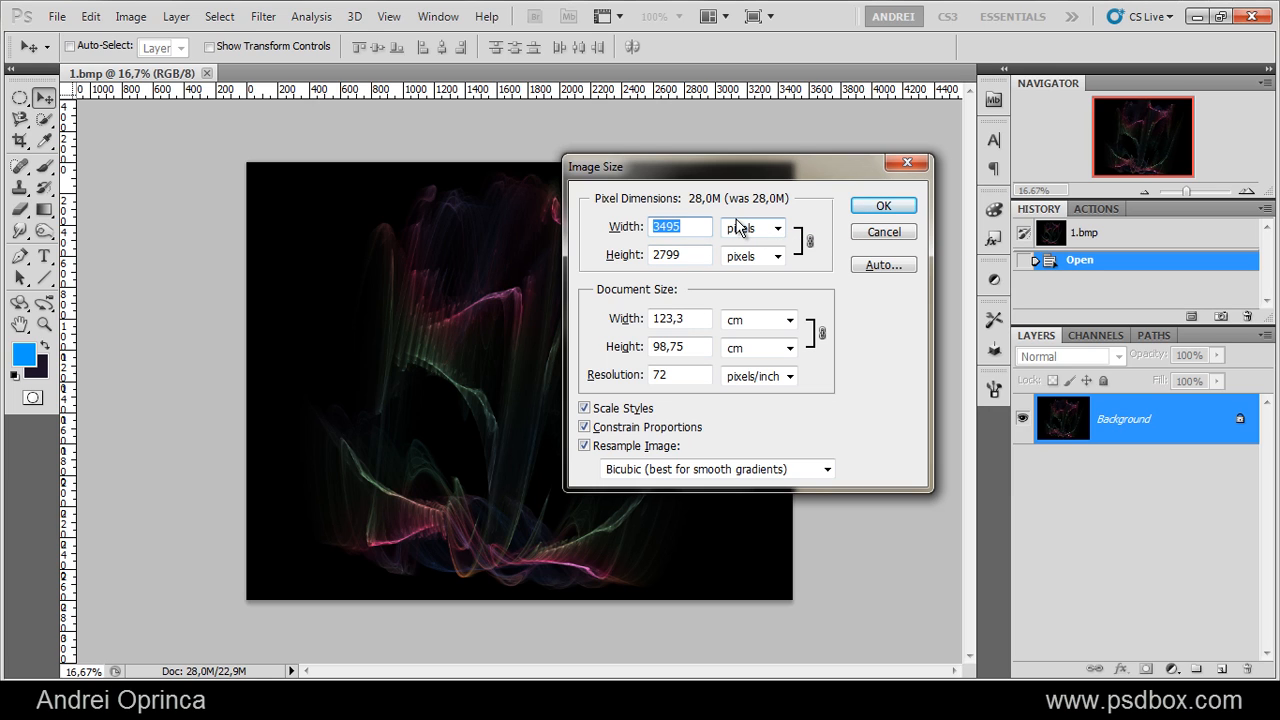
text(2500)
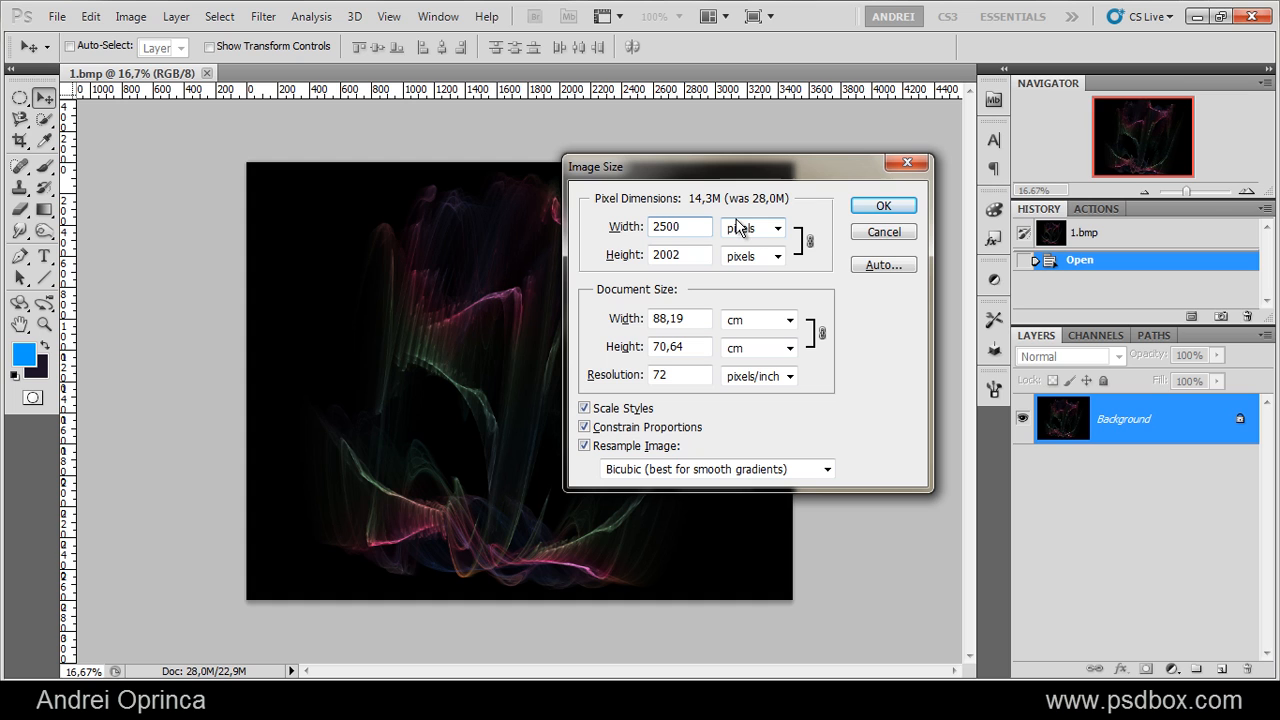
click(886, 206)
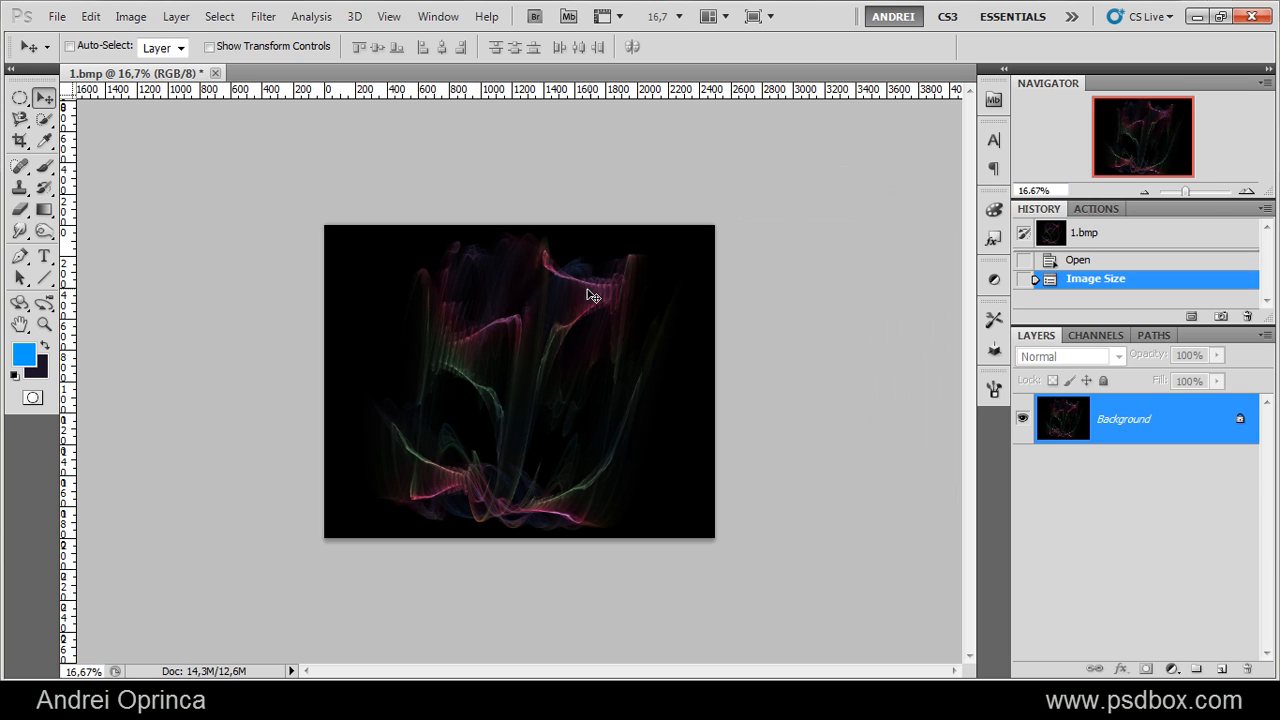
key(ctrl+plus)
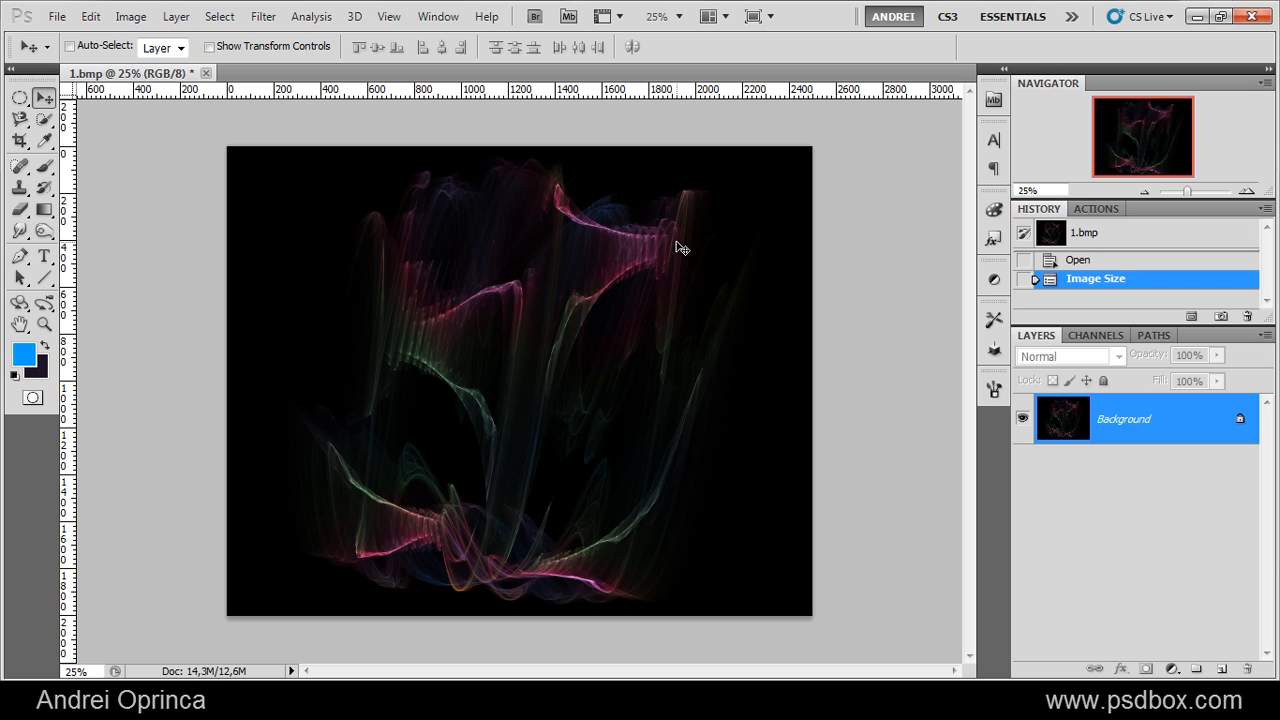
key(ctrl+i)
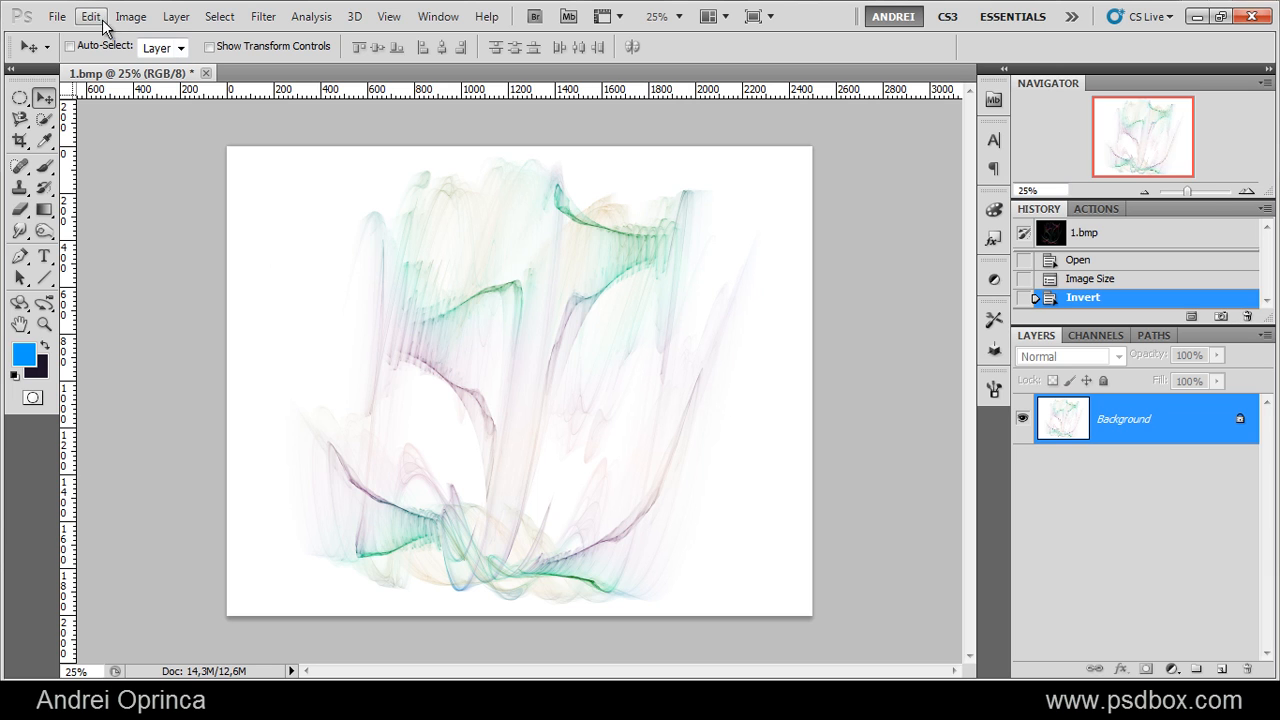
click(57, 16)
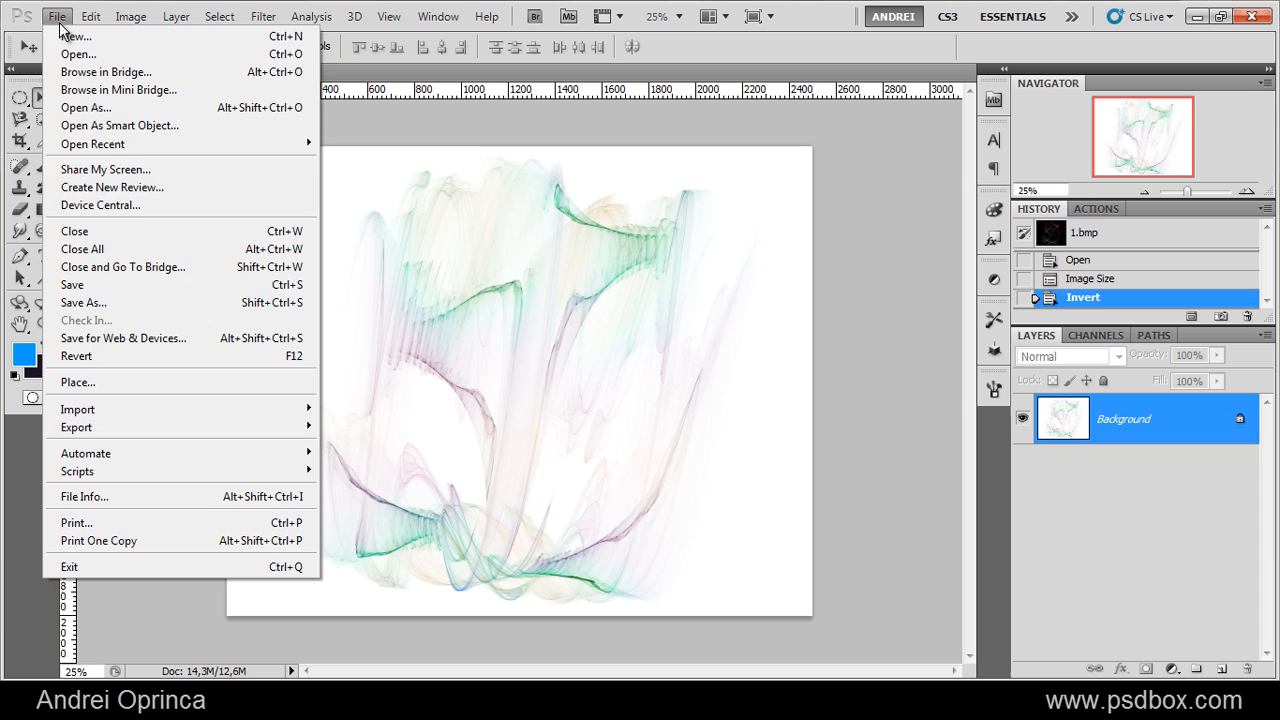
click(143, 82)
click(90, 16)
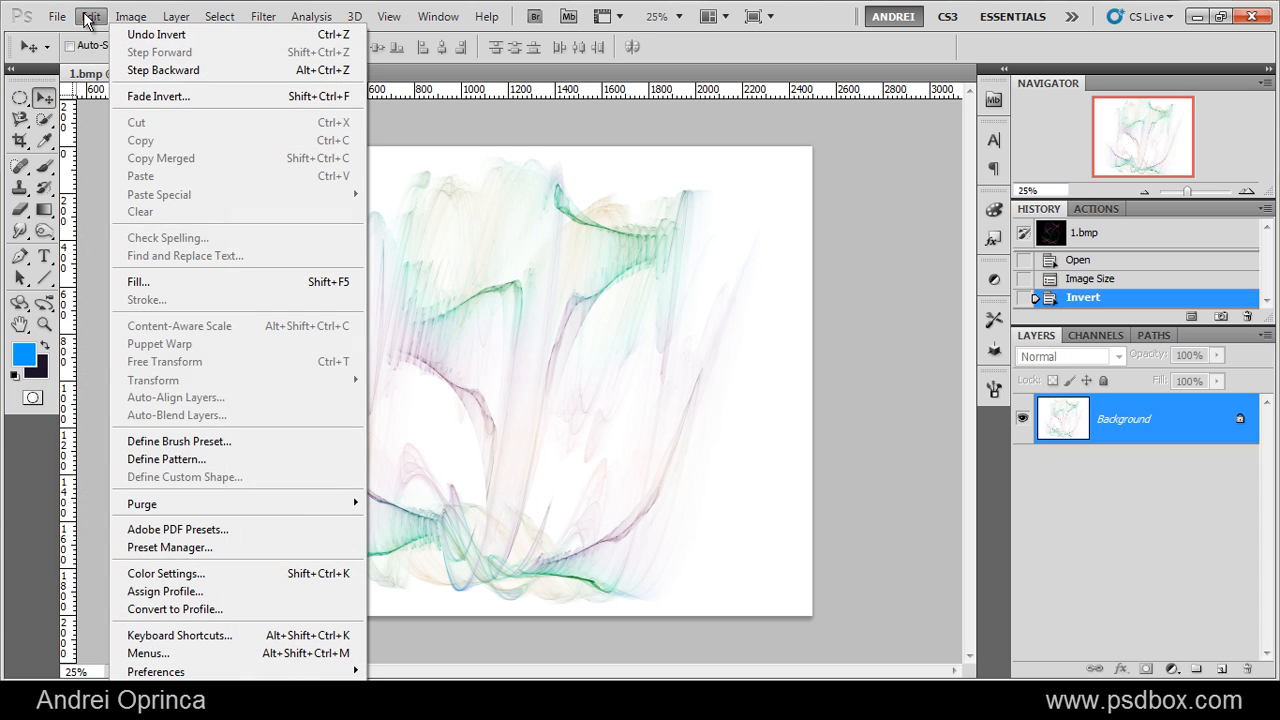
click(194, 447)
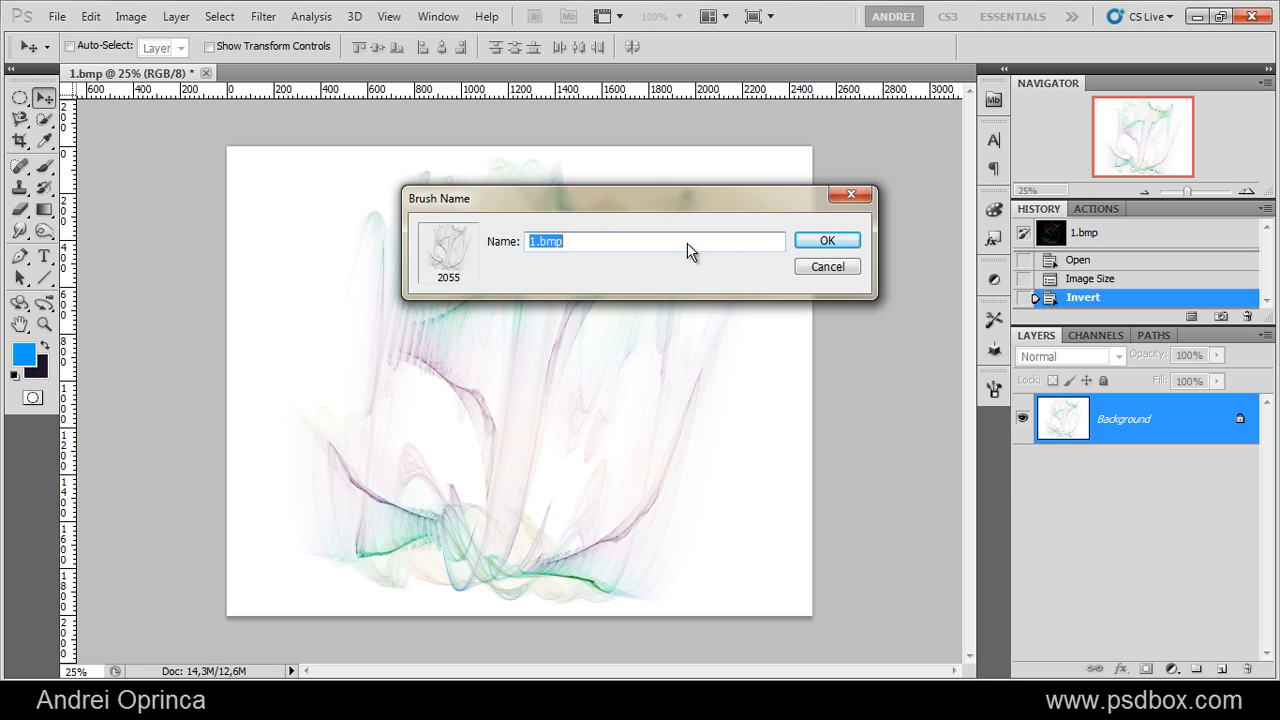
click(845, 268)
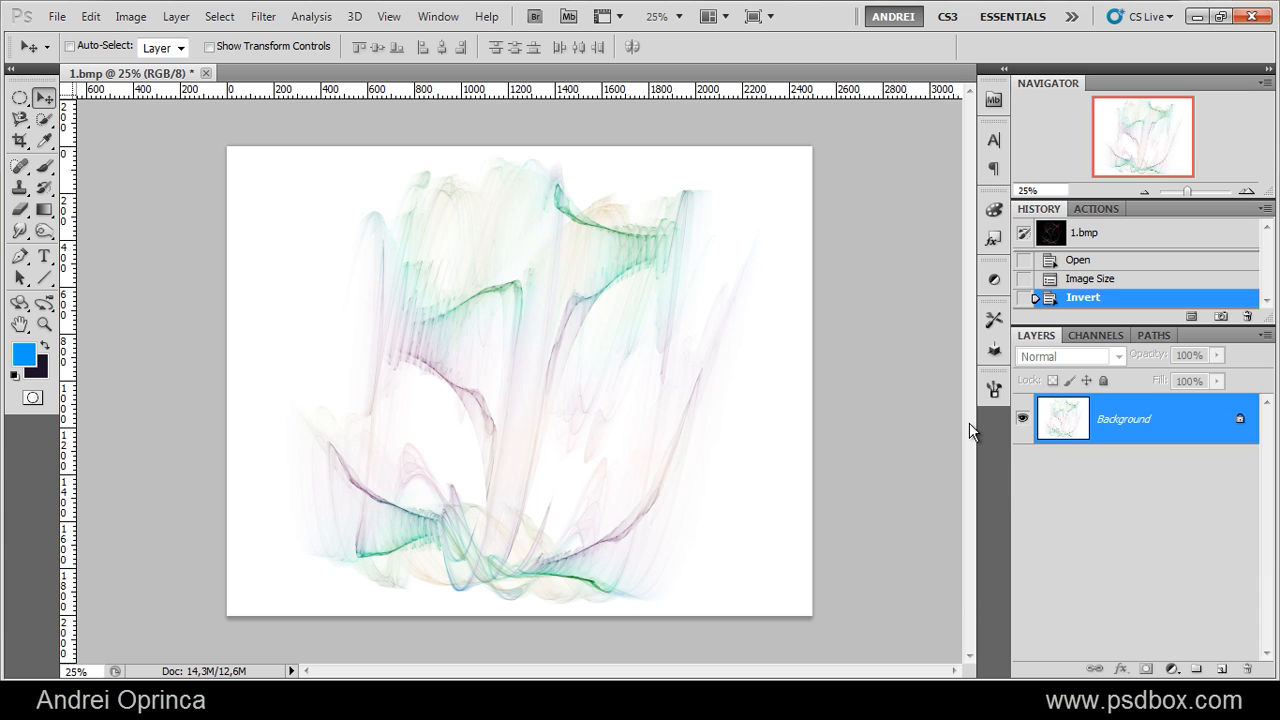
Darken the midtones with Levels and desaturate the image to grayscale
key(ctrl+l)
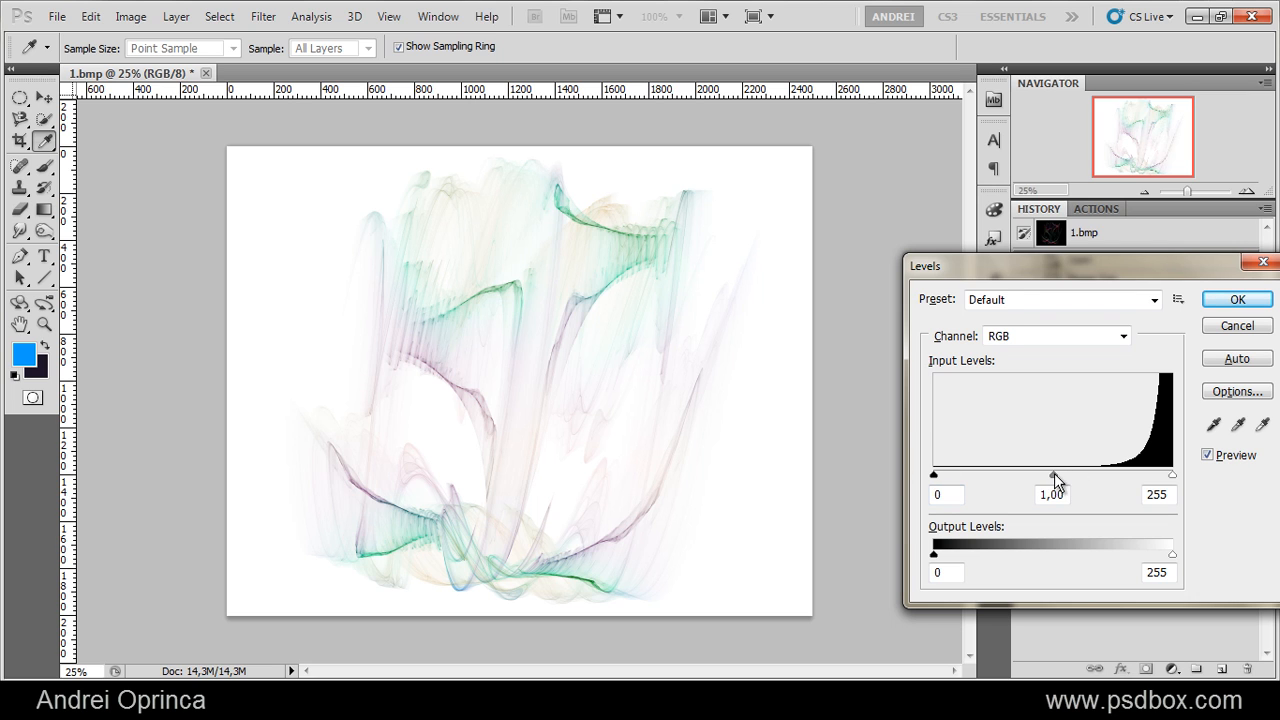
drag(1054, 476, 1148, 476)
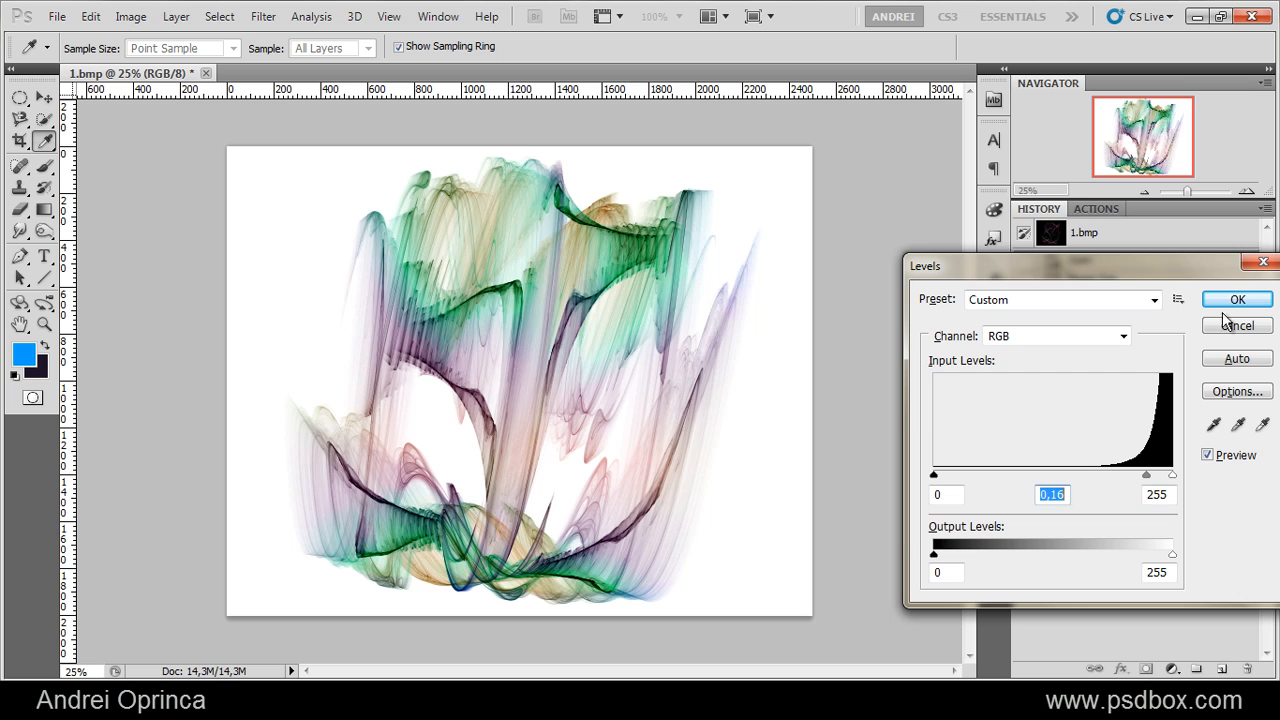
click(1238, 300)
key(v)
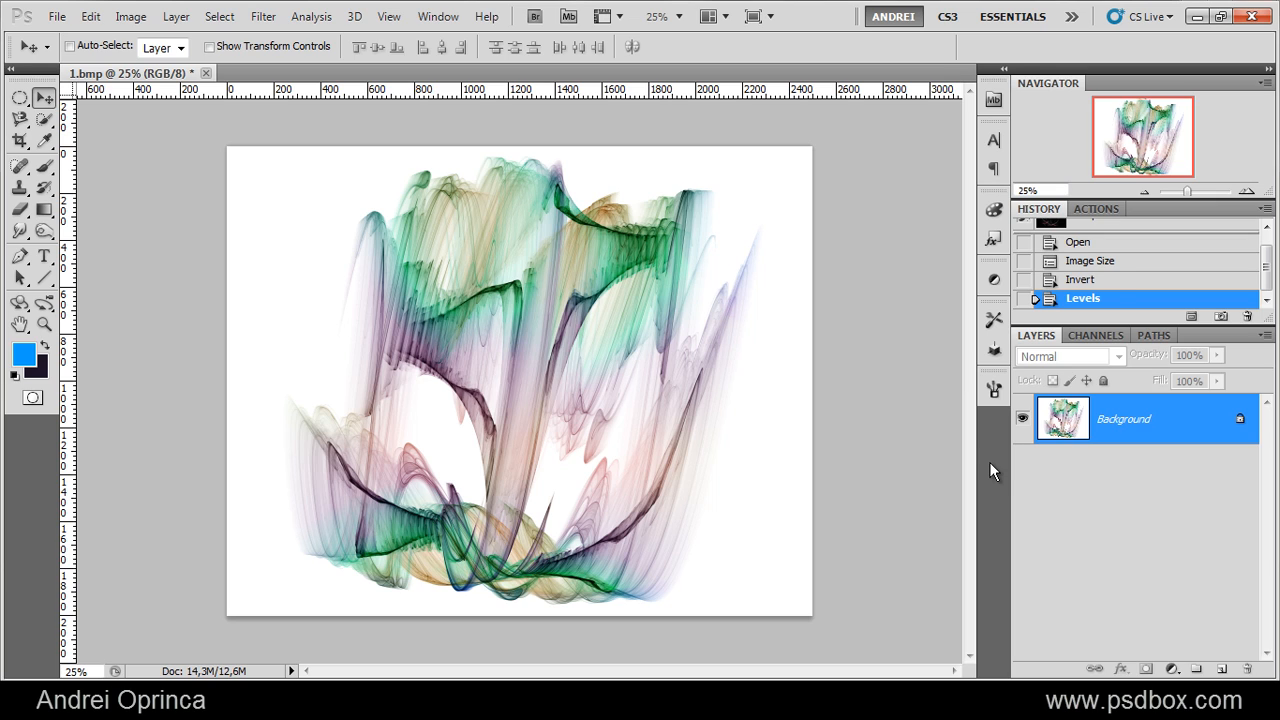
key(ctrl+shift+u)
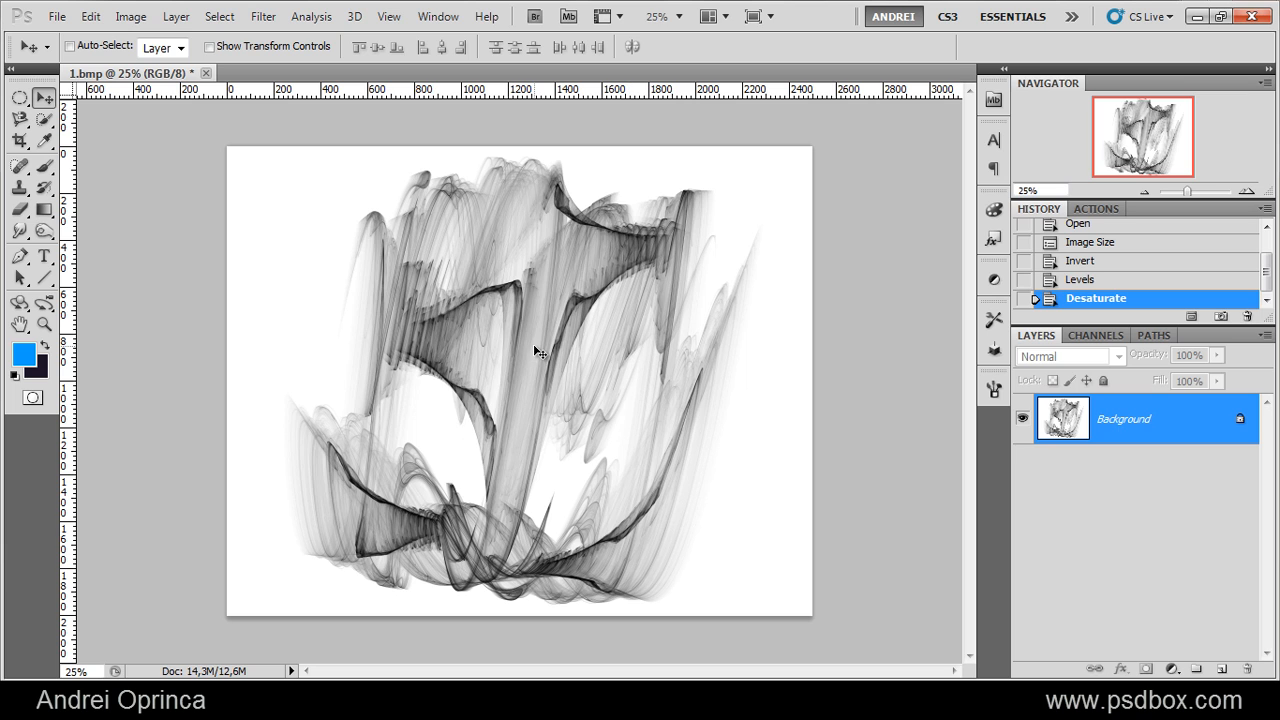
Start Define Brush Preset from the grayscale image and cancel the naming dialog
click(90, 16)
click(180, 441)
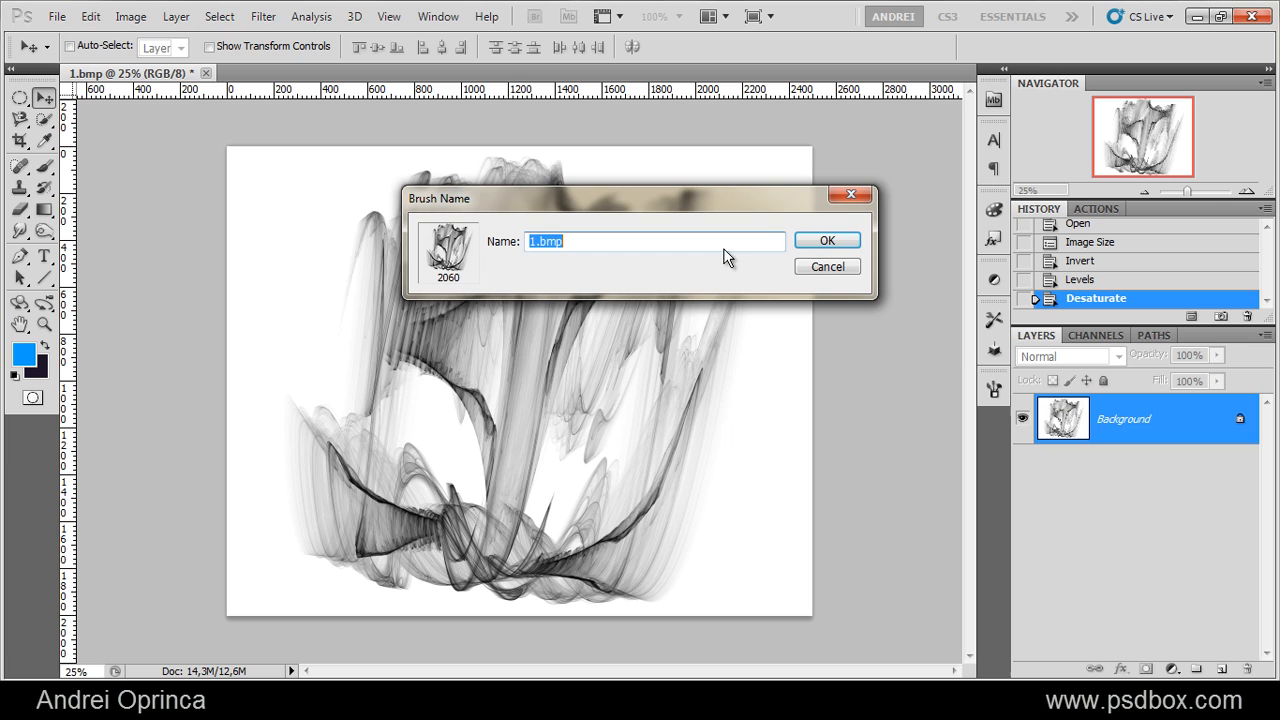
click(822, 277)
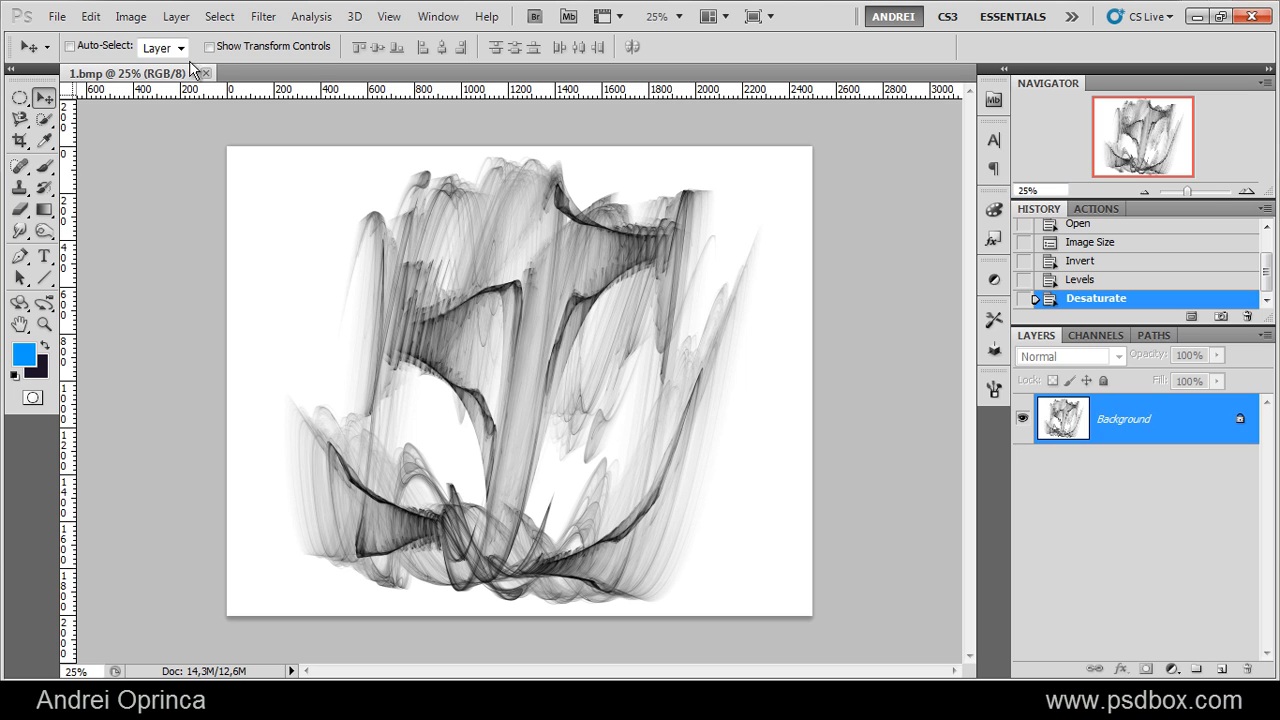
Reset the Brush tool's presets to the default brush set, discarding current changes
click(44, 165)
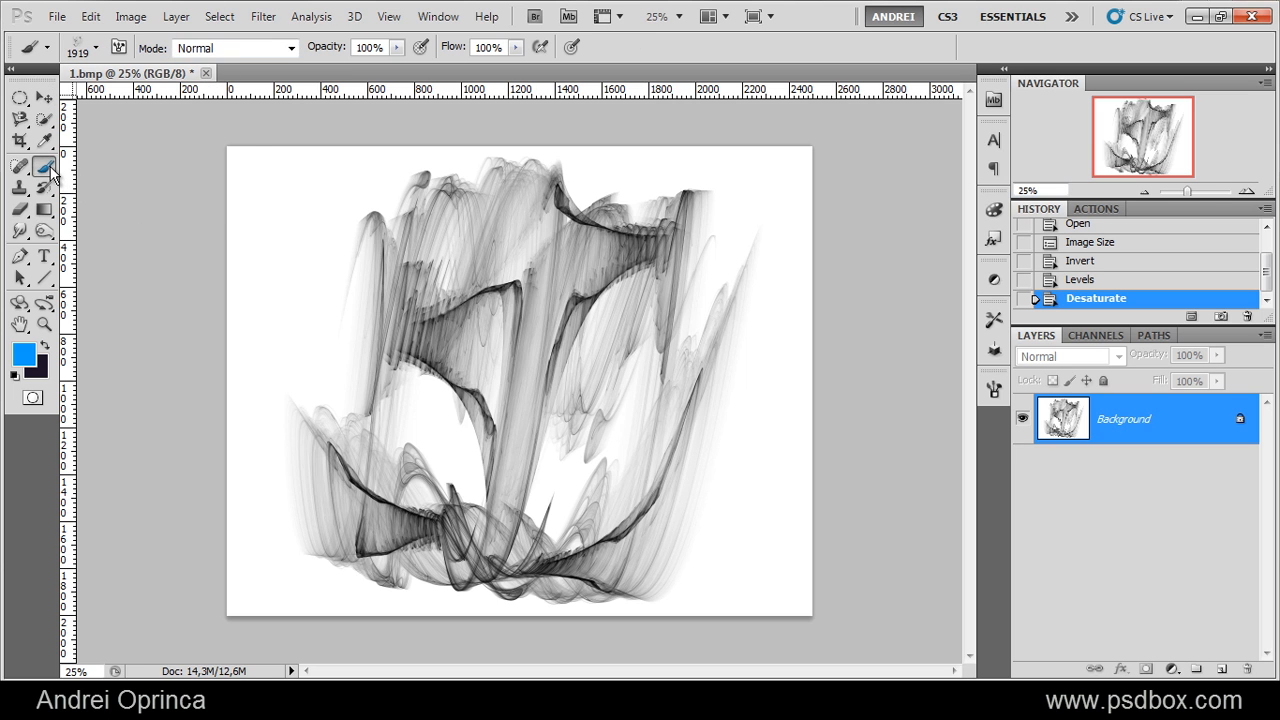
right_click(595, 333)
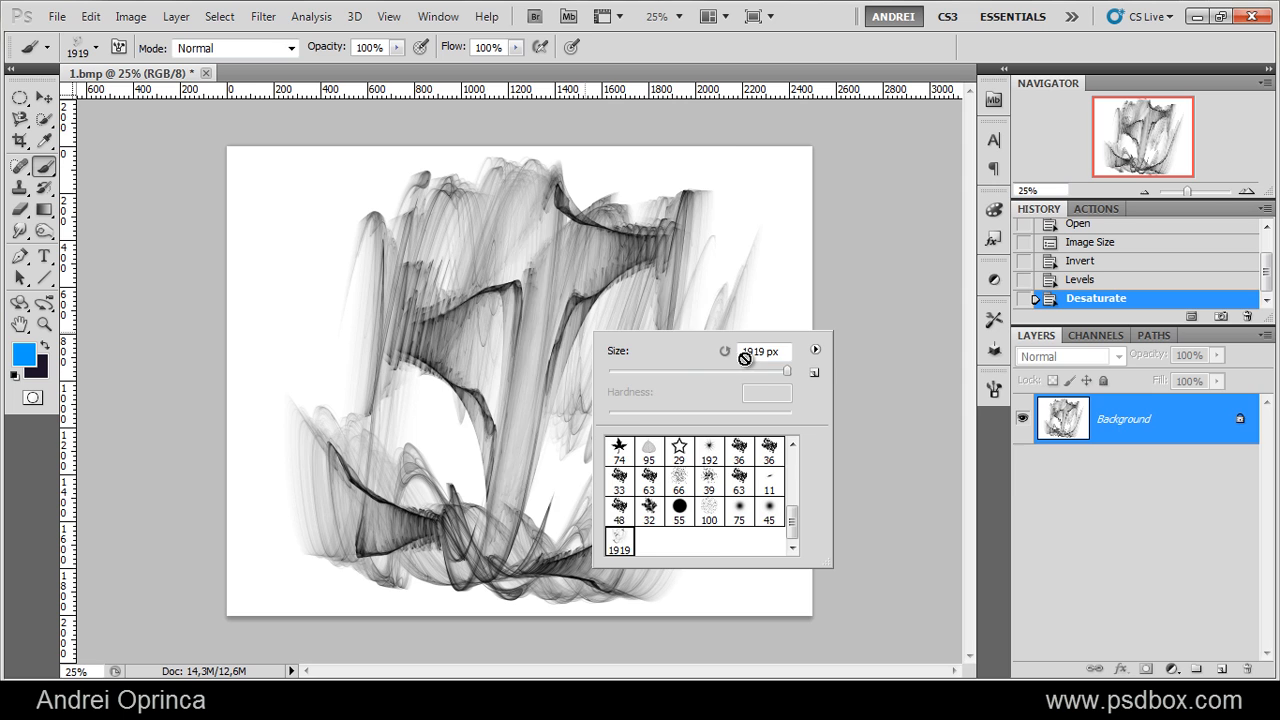
click(818, 351)
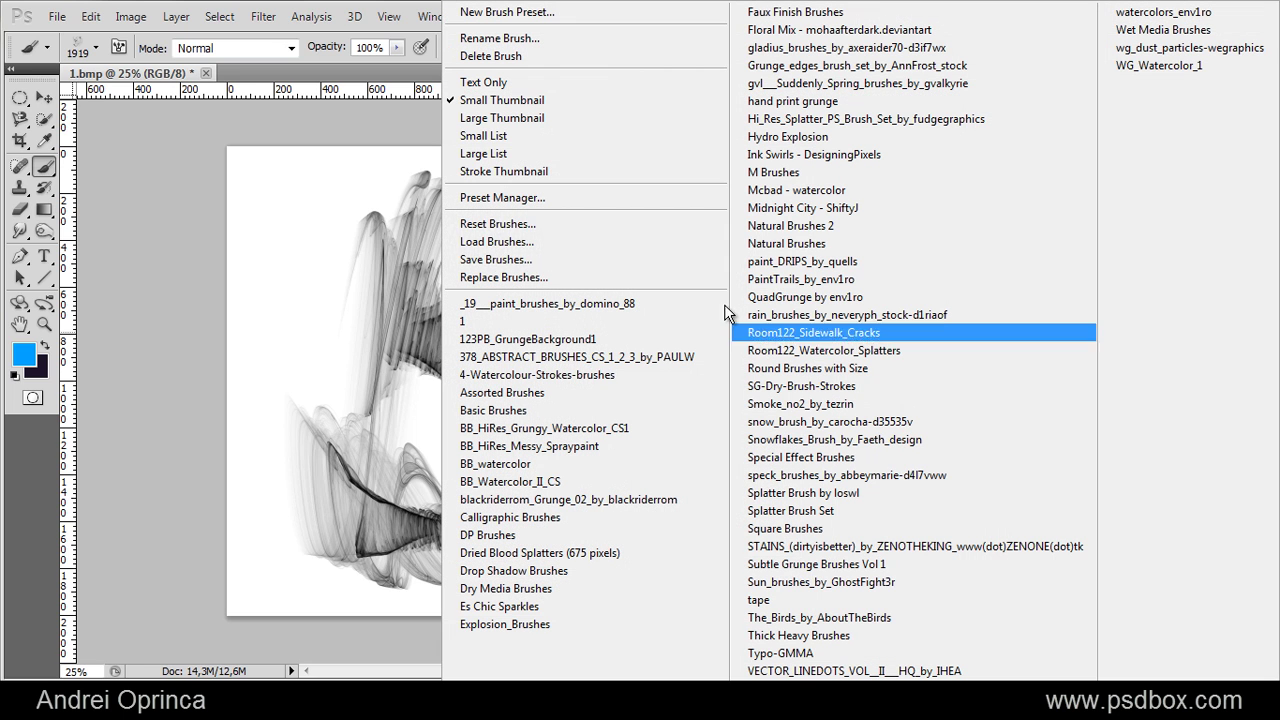
click(517, 223)
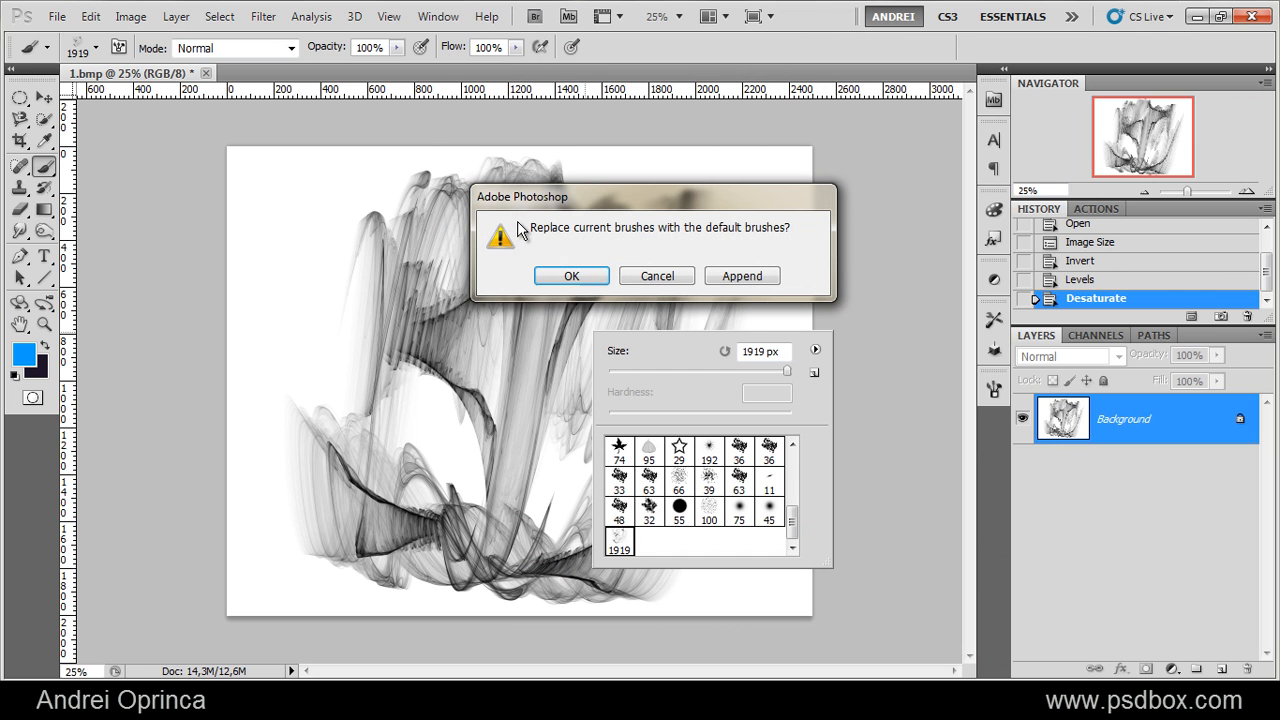
click(571, 276)
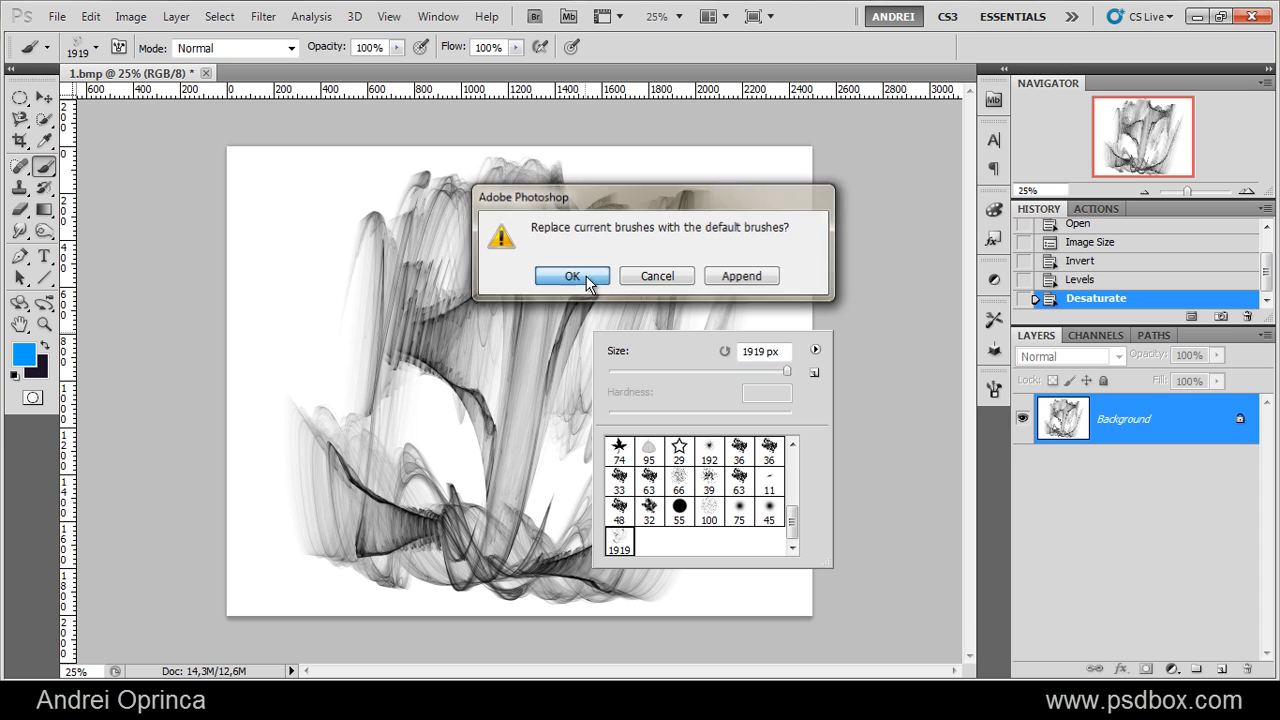
click(642, 276)
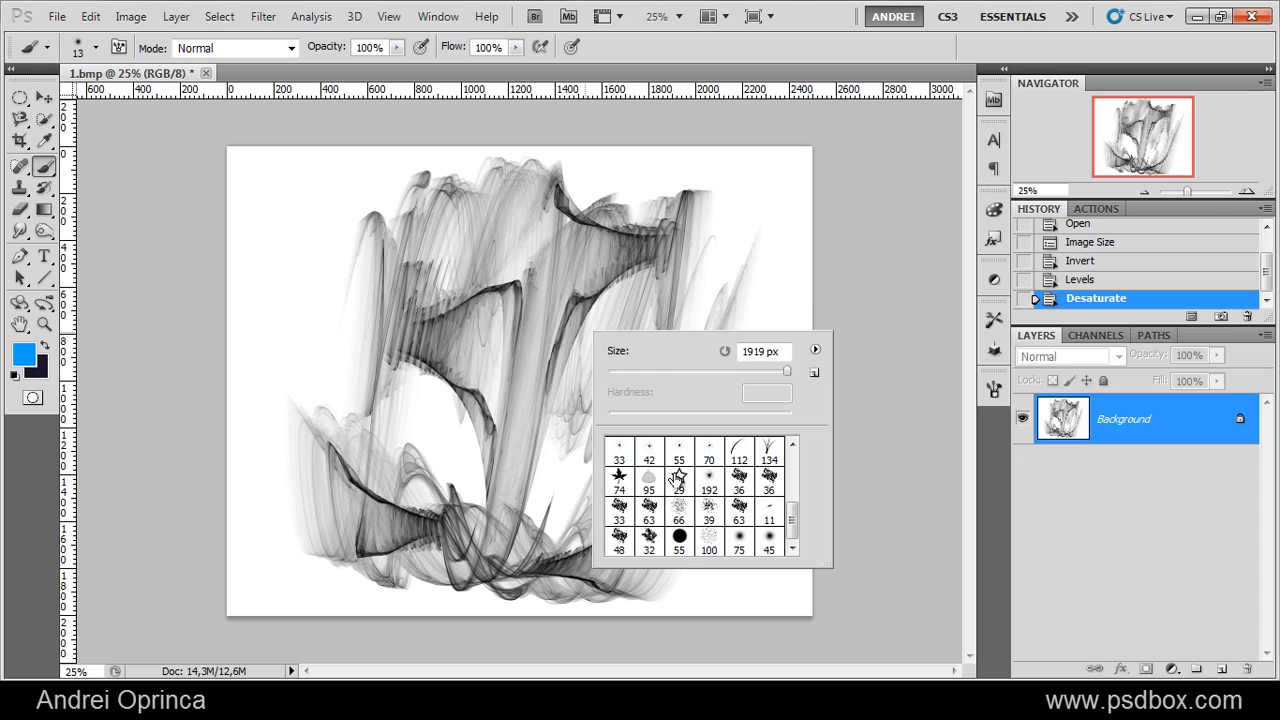
drag(792, 530, 793, 457)
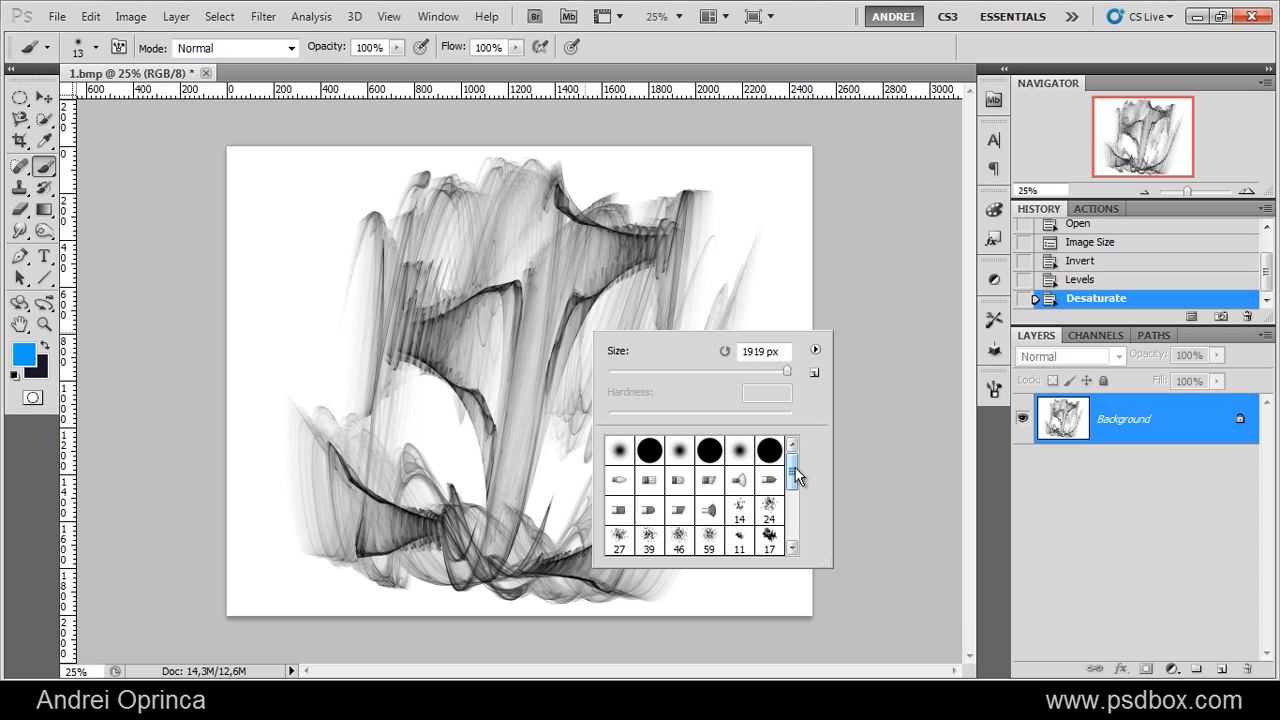
Enlarge the brush picker and choose the hard round brush
drag(826, 565, 910, 636)
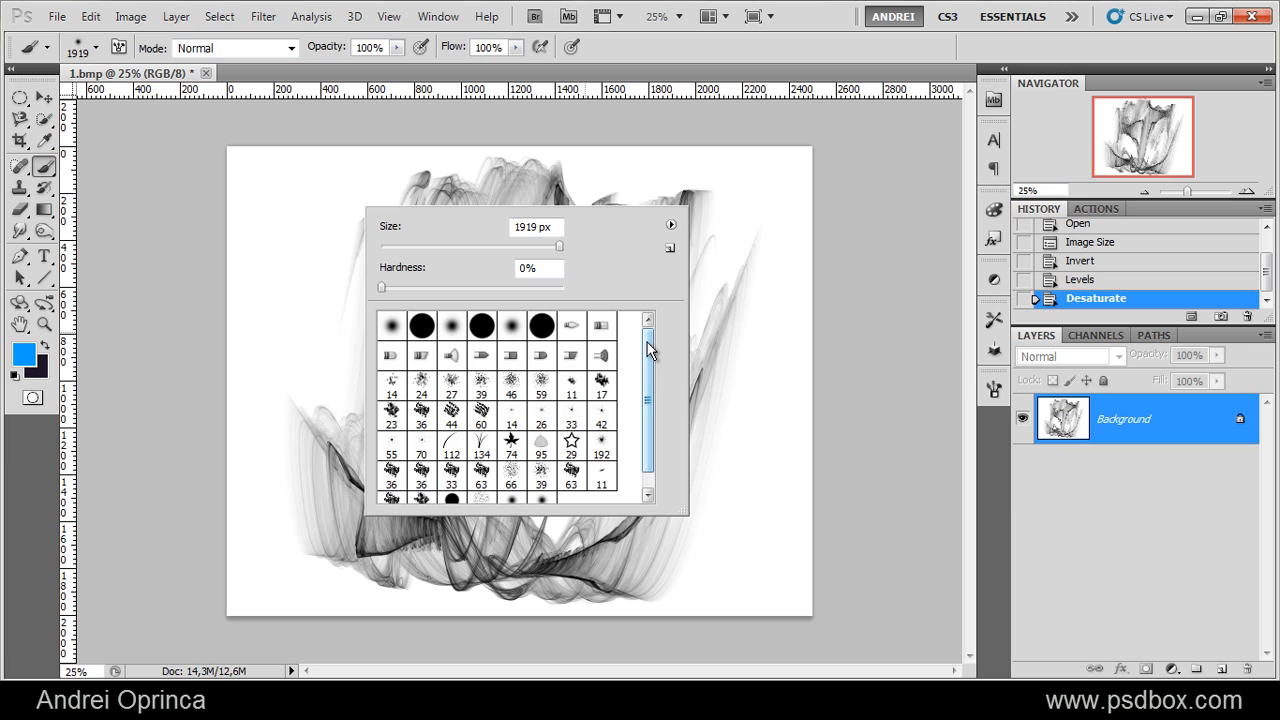
drag(648, 345, 650, 345)
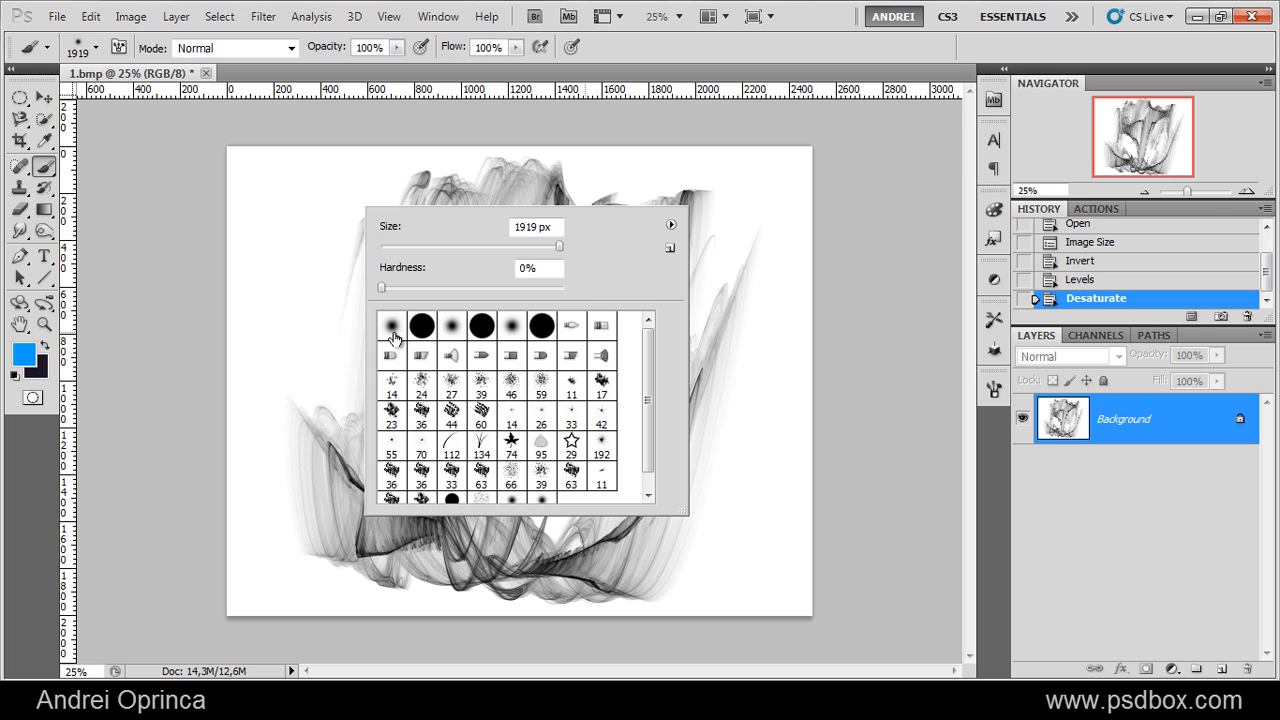
click(421, 325)
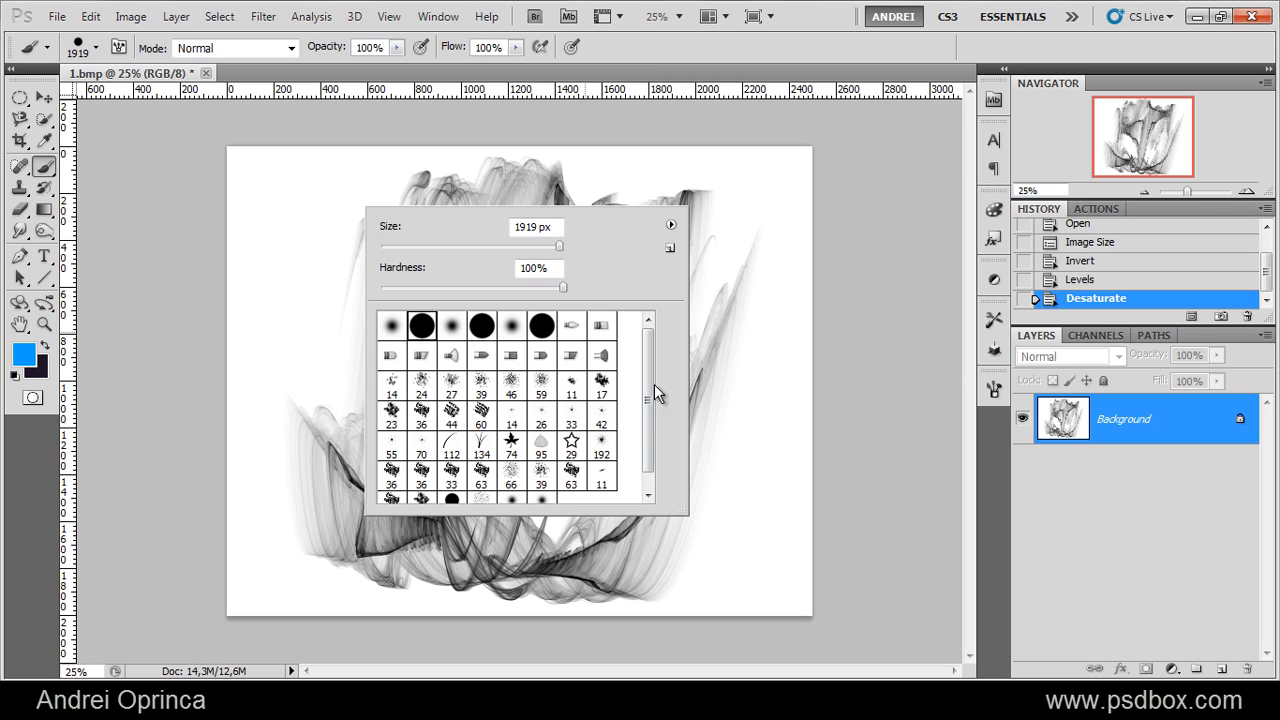
mouse_move(650, 384)
mouse_down()
mouse_move(627, 403)
mouse_move(627, 340)
mouse_up()
click(672, 226)
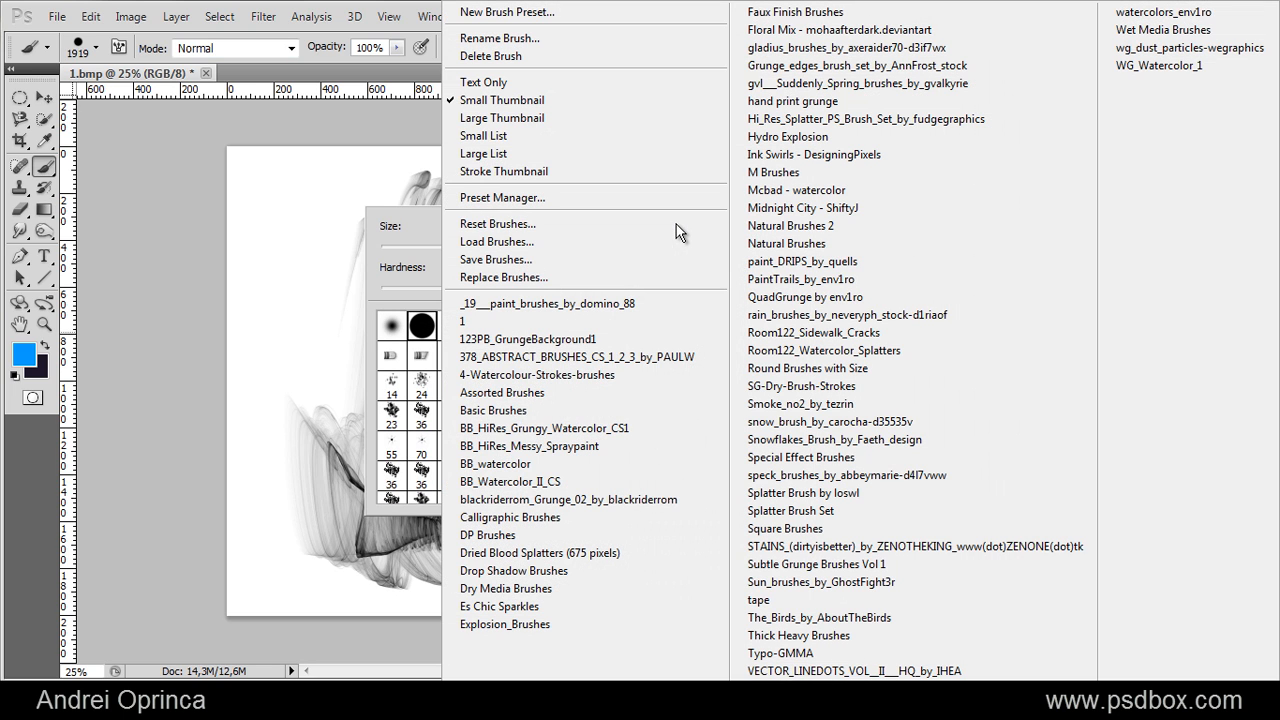
click(647, 217)
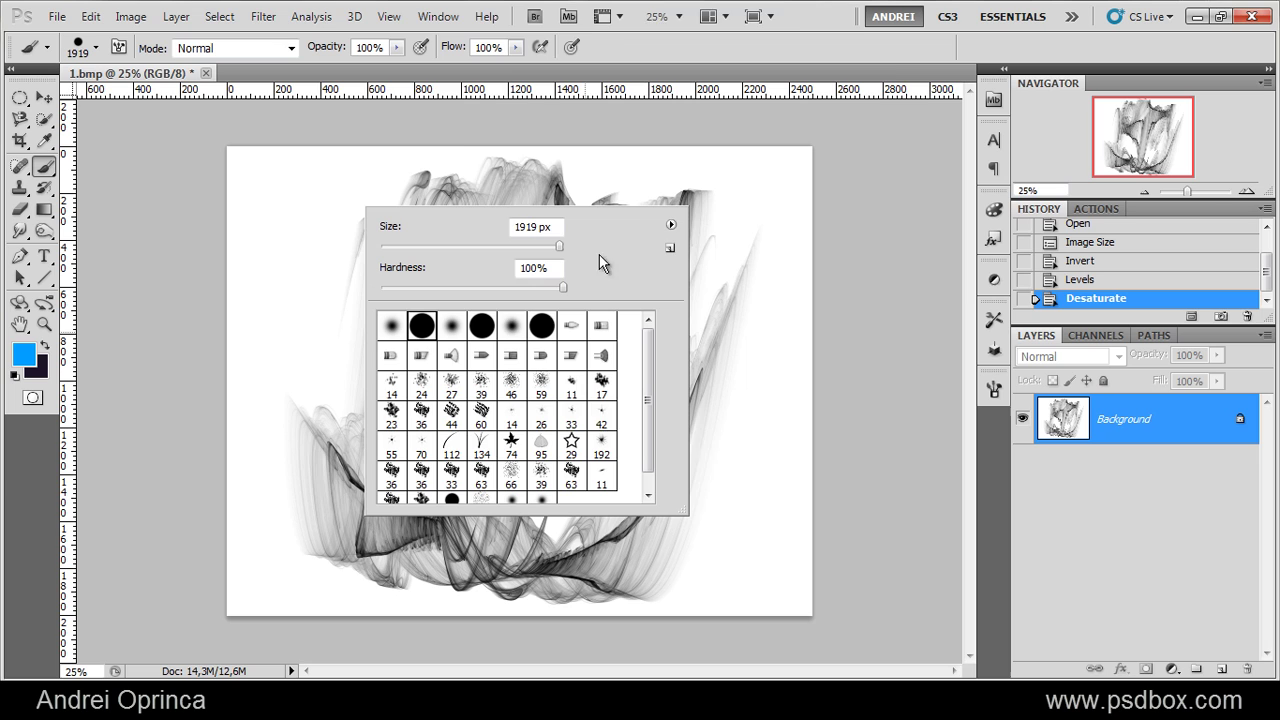
In Preset Manager, select all brushes and delete them, leaving one soft round brush
click(670, 226)
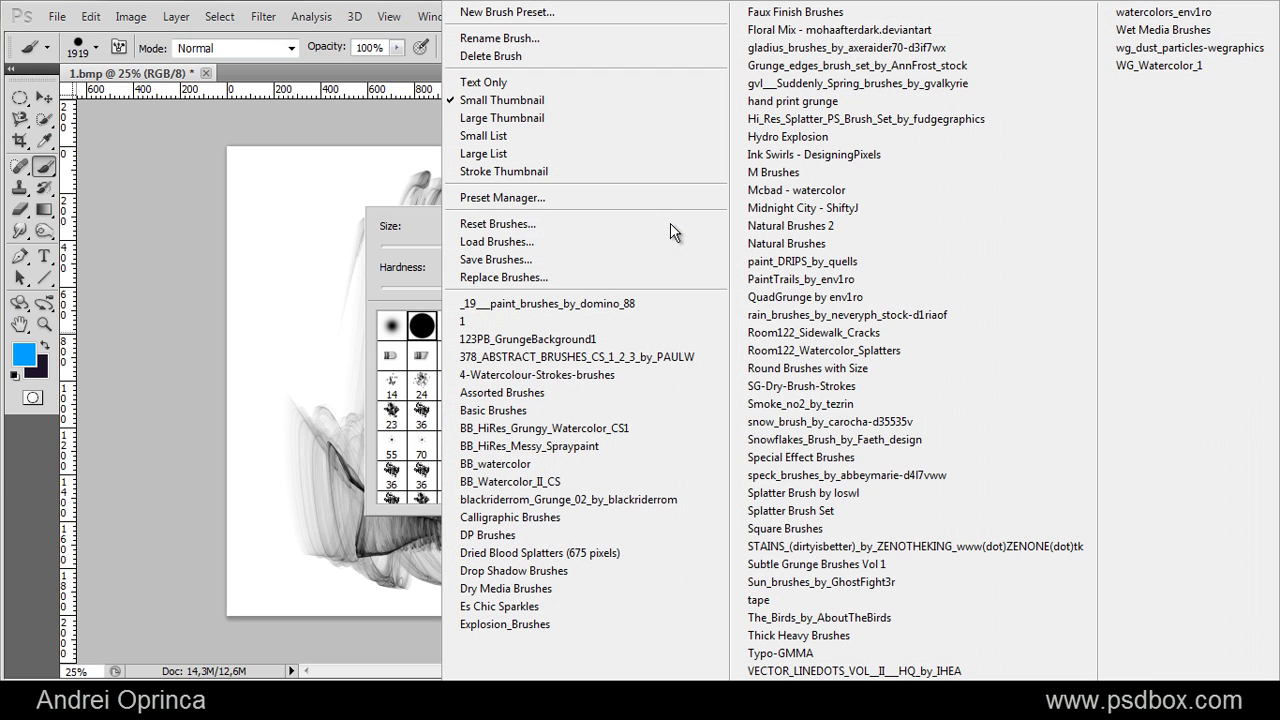
click(500, 197)
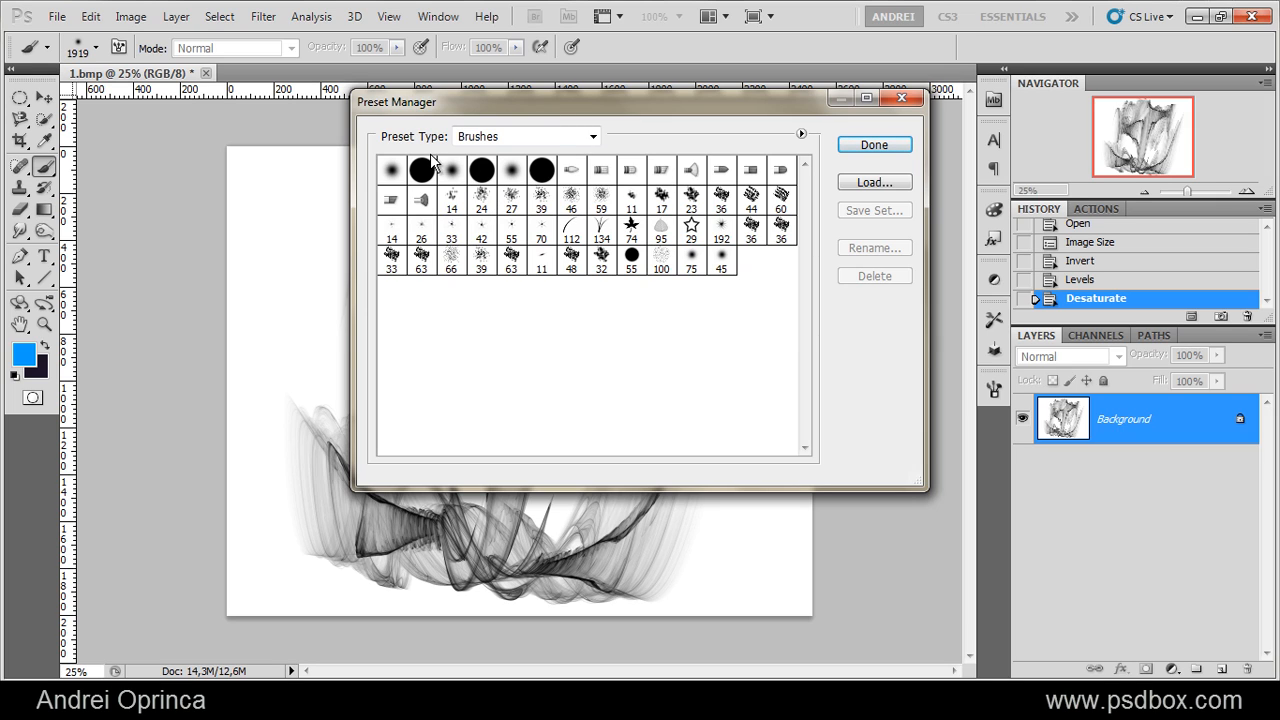
click(536, 136)
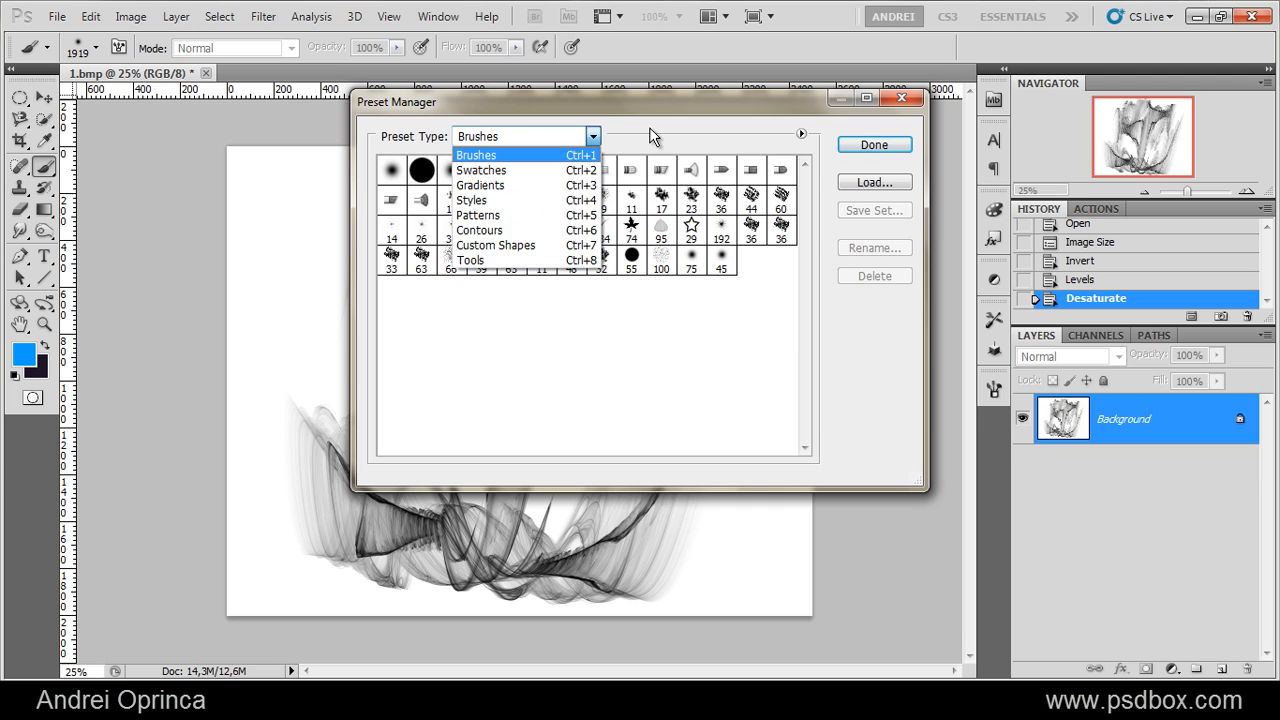
click(650, 126)
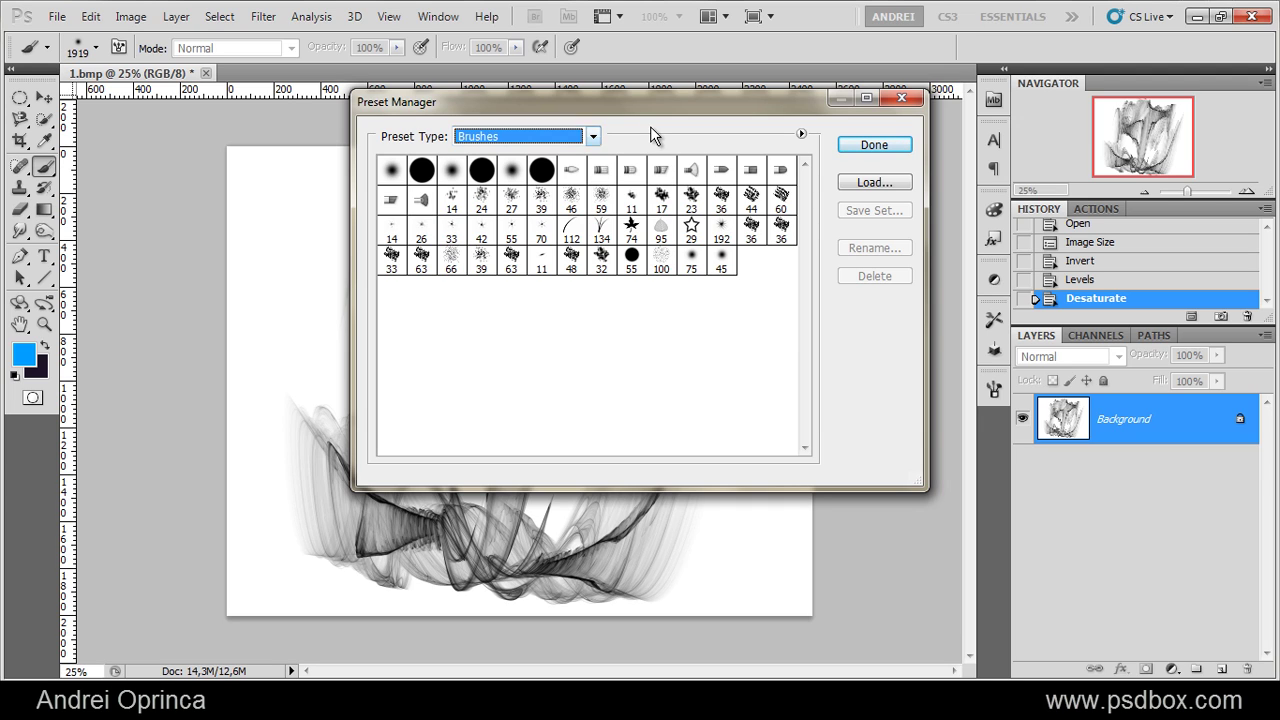
click(424, 170)
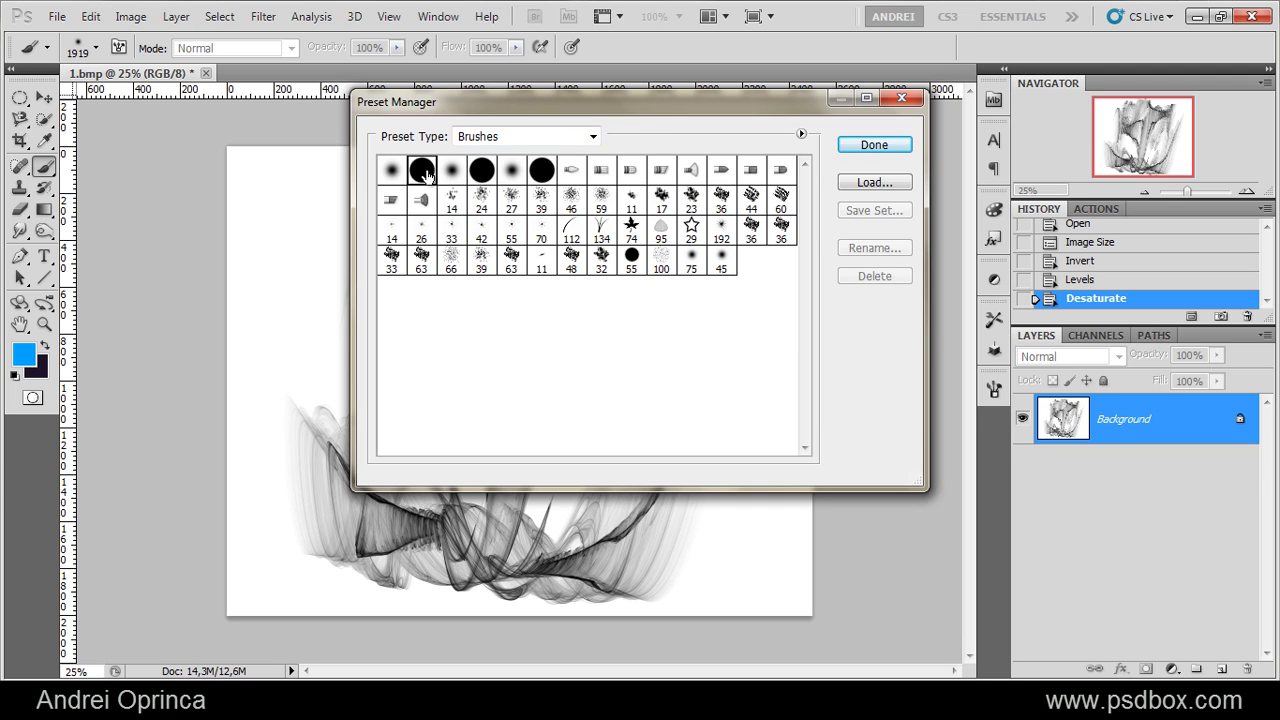
shift+click(724, 268)
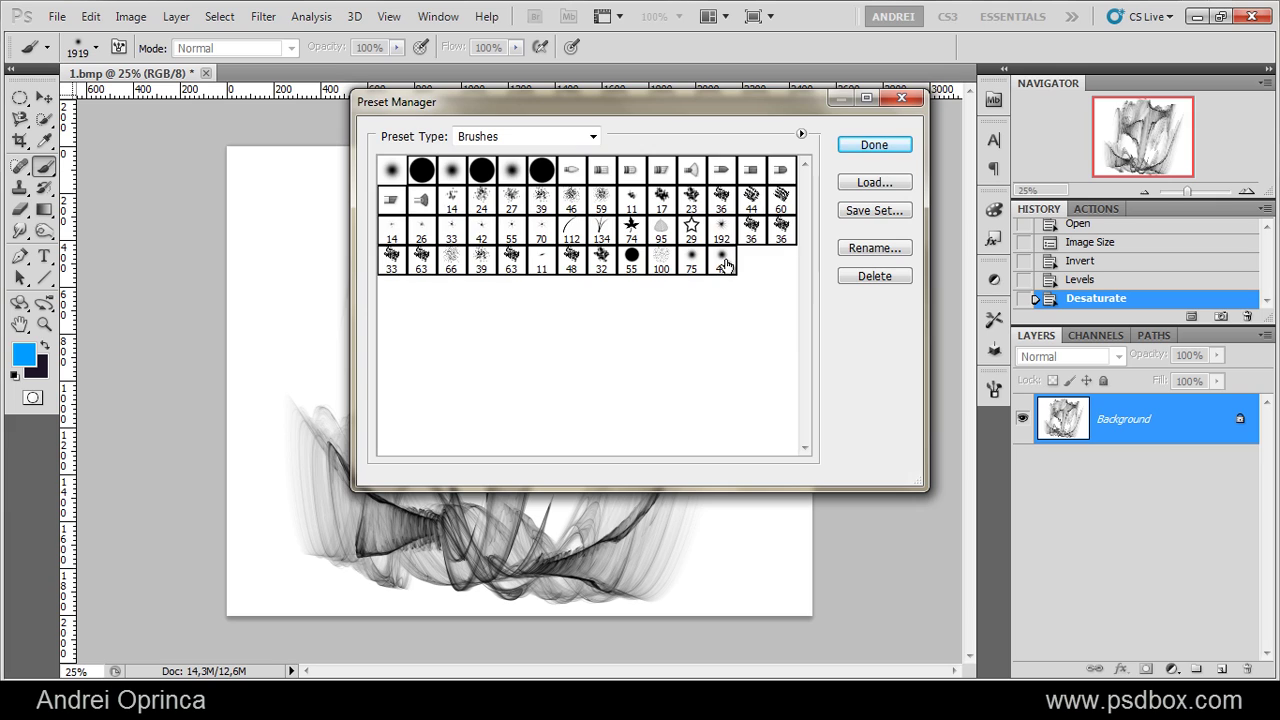
click(875, 276)
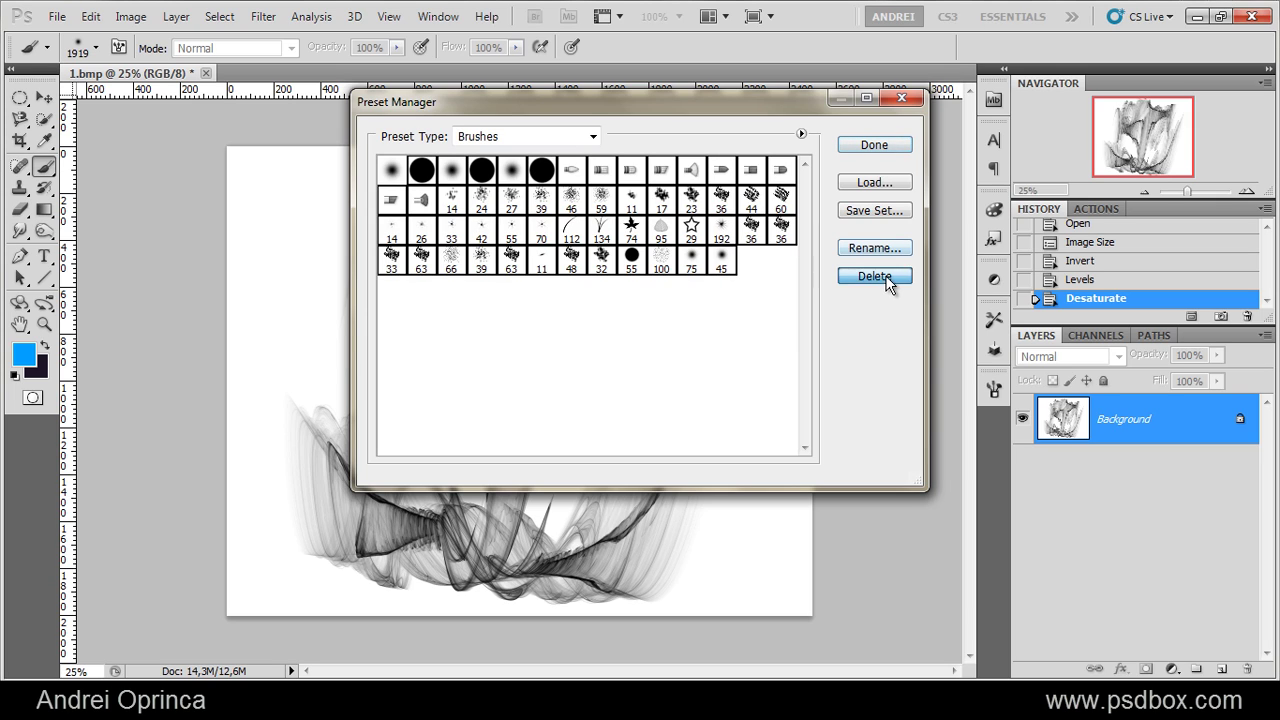
Select the remaining soft brush, move the Preset Manager aside and close it
click(395, 172)
mouse_move(398, 178)
mouse_down()
mouse_move(491, 275)
mouse_move(482, 296)
mouse_move(556, 389)
mouse_up()
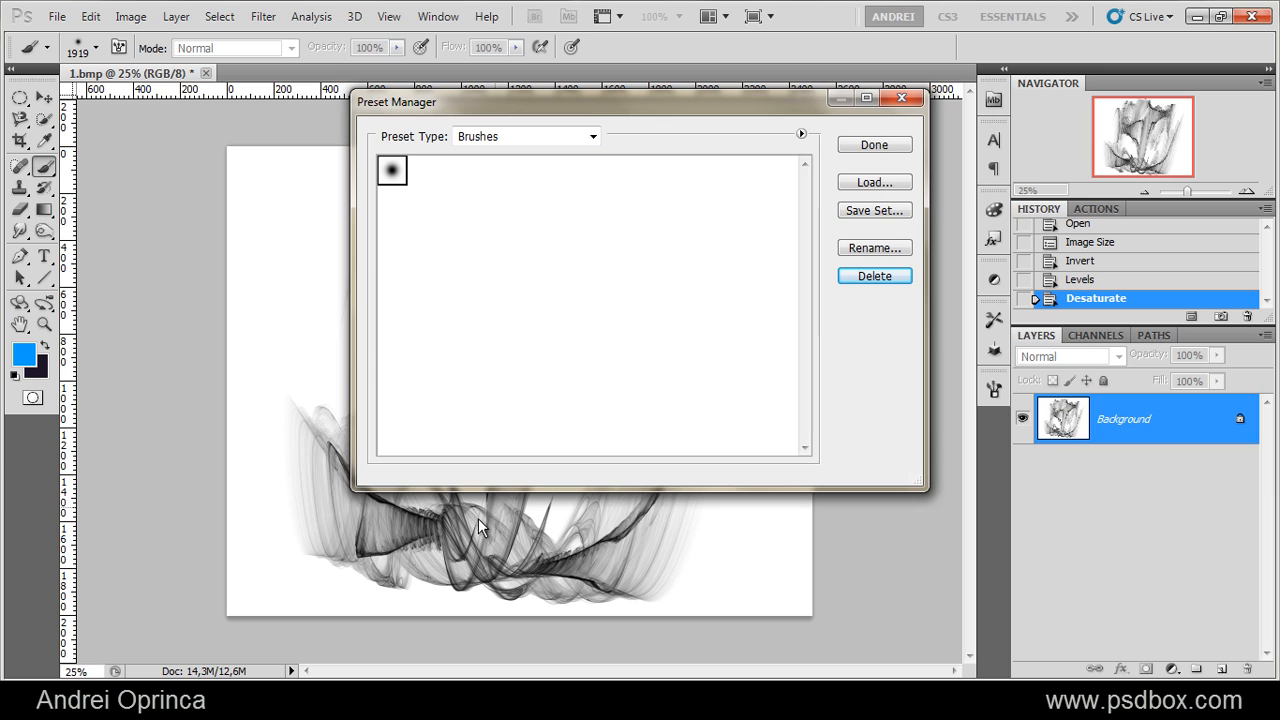
drag(508, 472, 597, 447)
drag(576, 106, 768, 146)
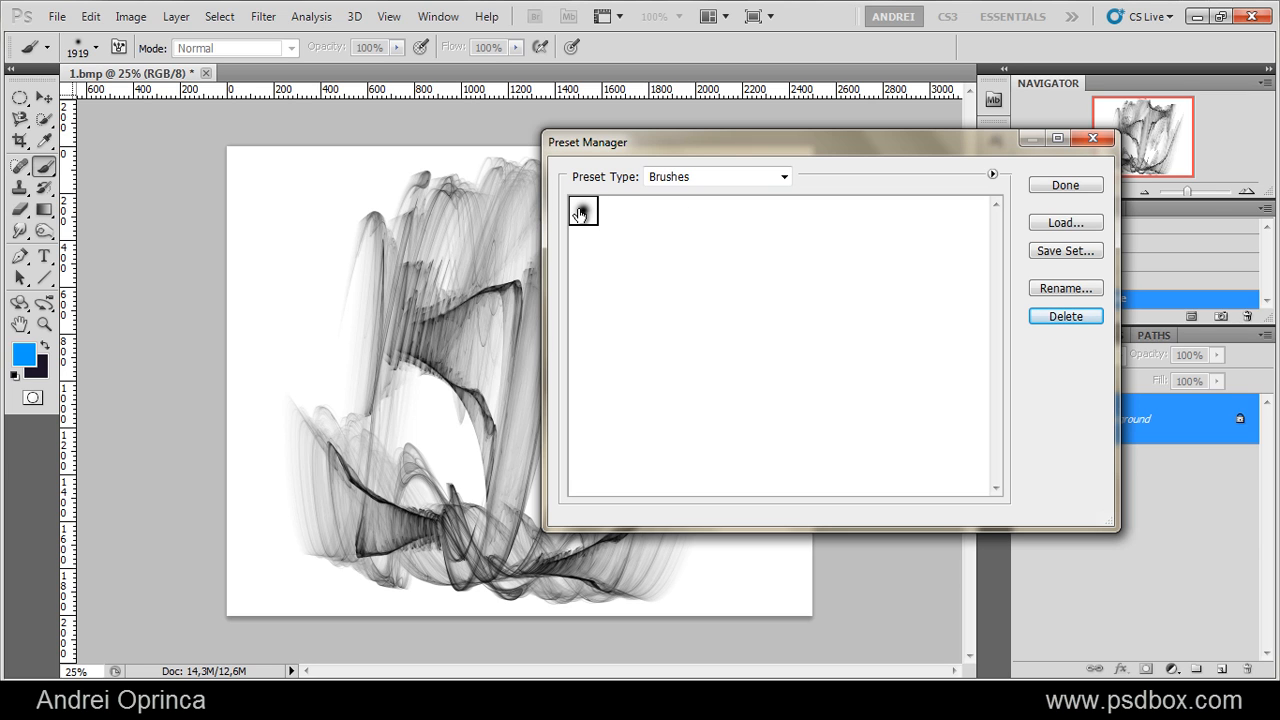
mouse_move(668, 143)
mouse_down()
mouse_move(679, 170)
mouse_move(495, 188)
mouse_up()
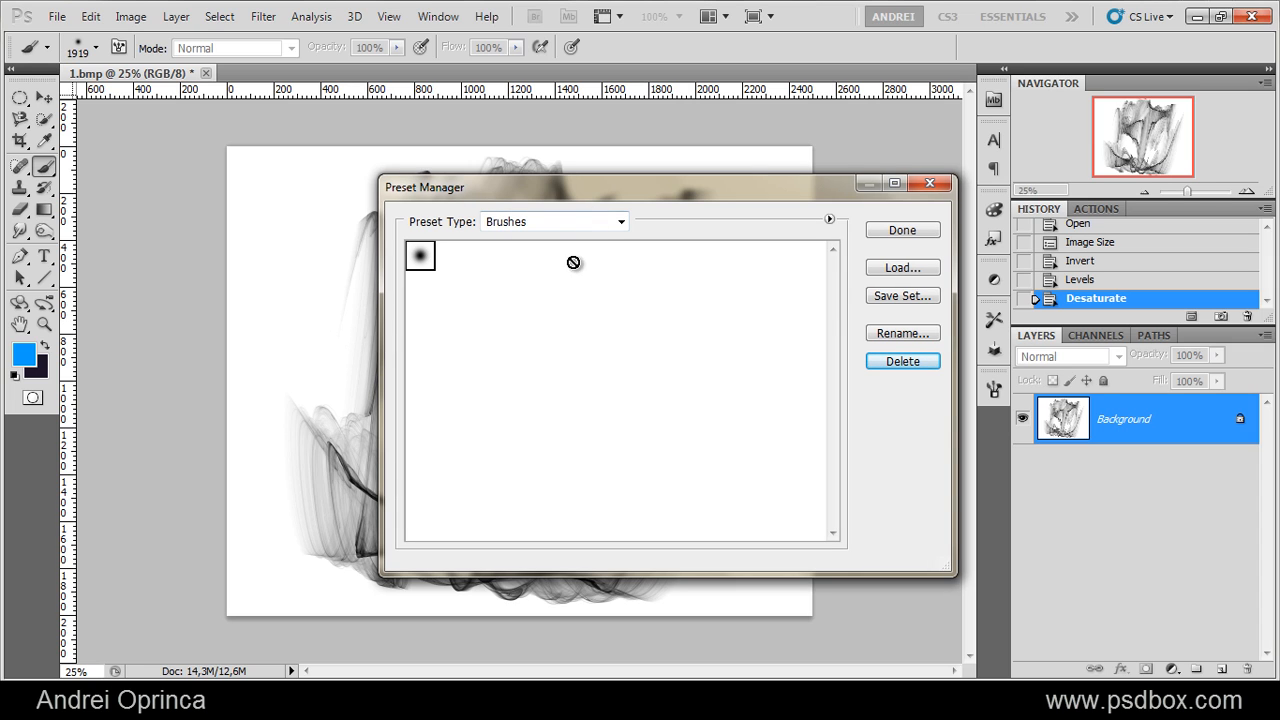
drag(635, 186, 662, 155)
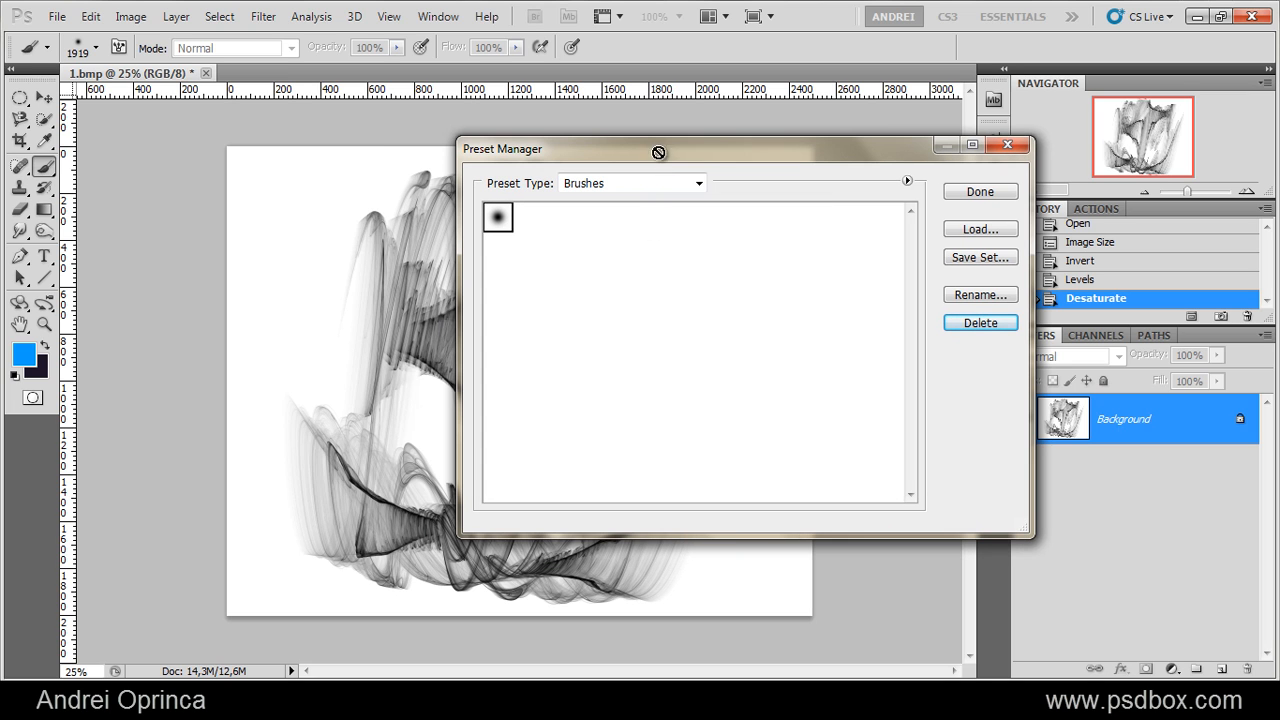
click(980, 192)
Reduce the soft round brush size to 102 px in the brush picker
right_click(505, 300)
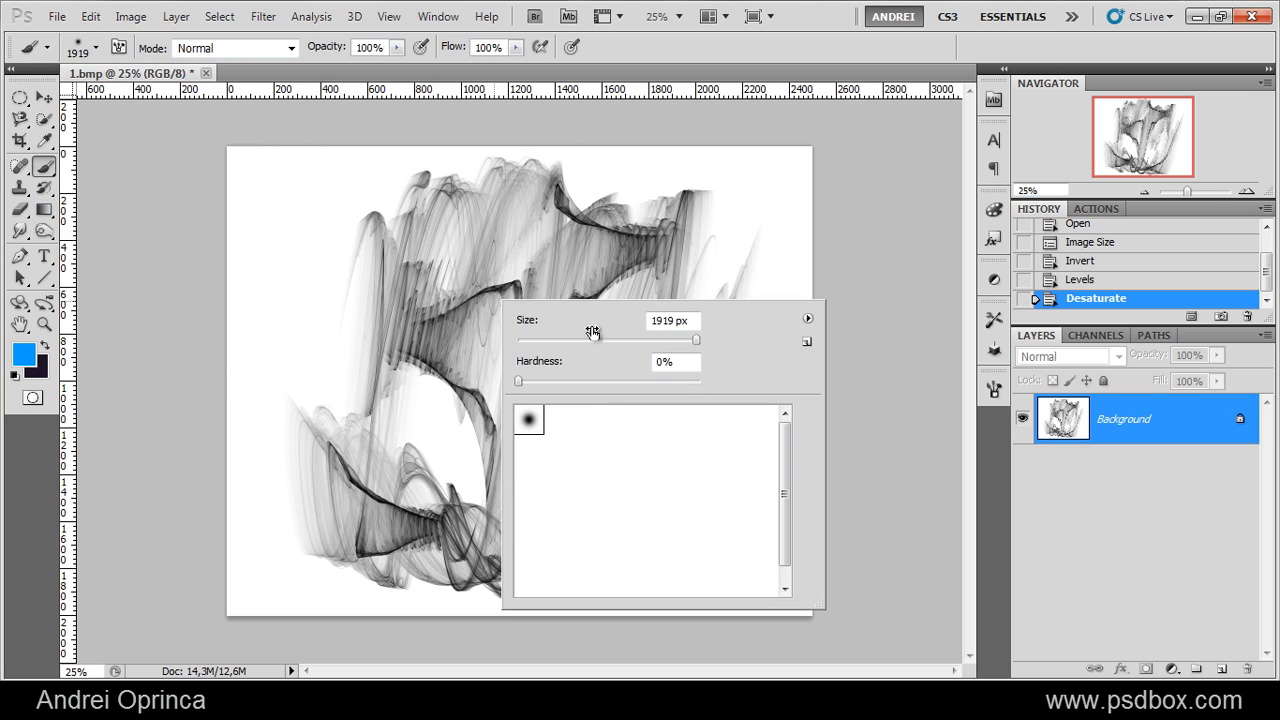
click(610, 340)
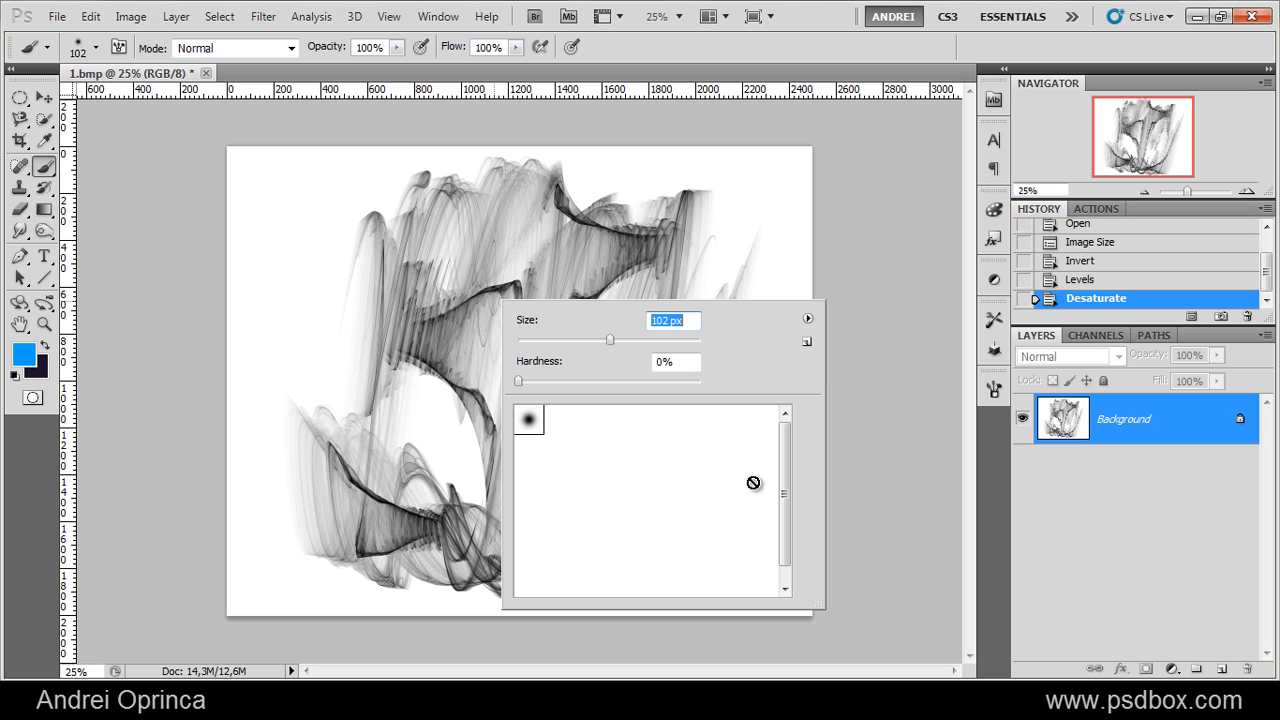
click(1217, 442)
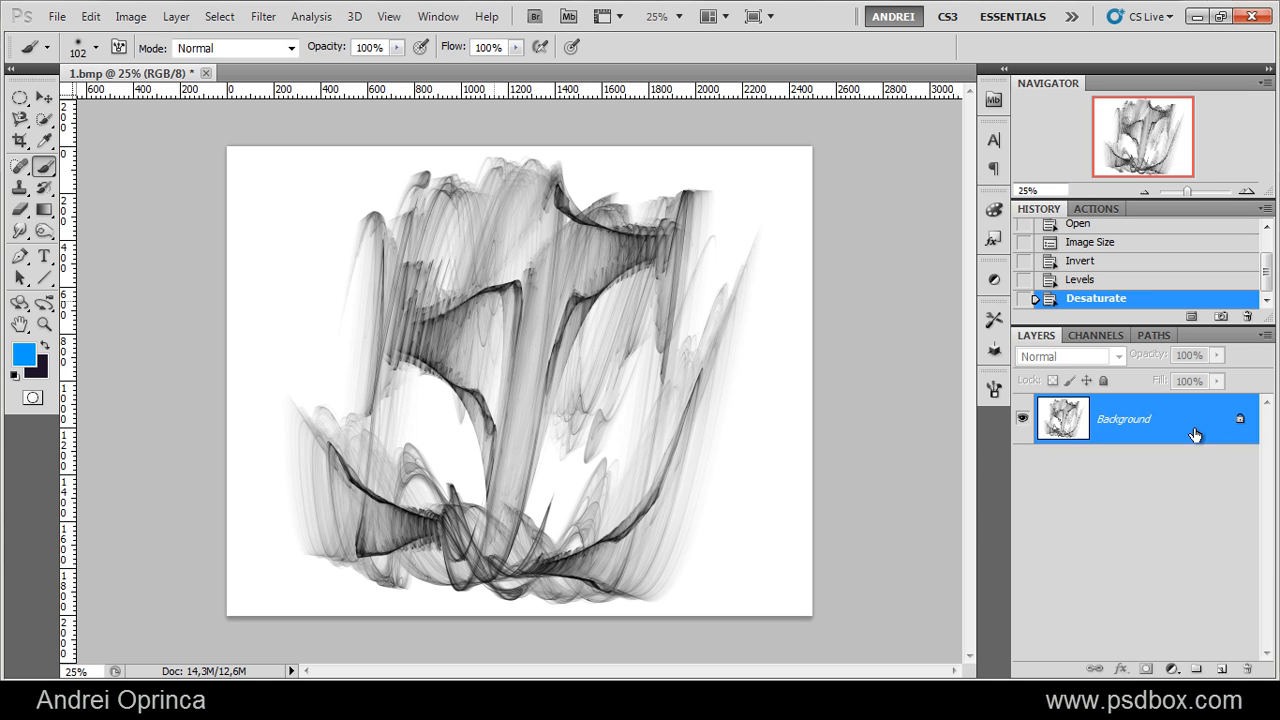
Define the image as a new brush preset named 1-psdbox.com
click(90, 16)
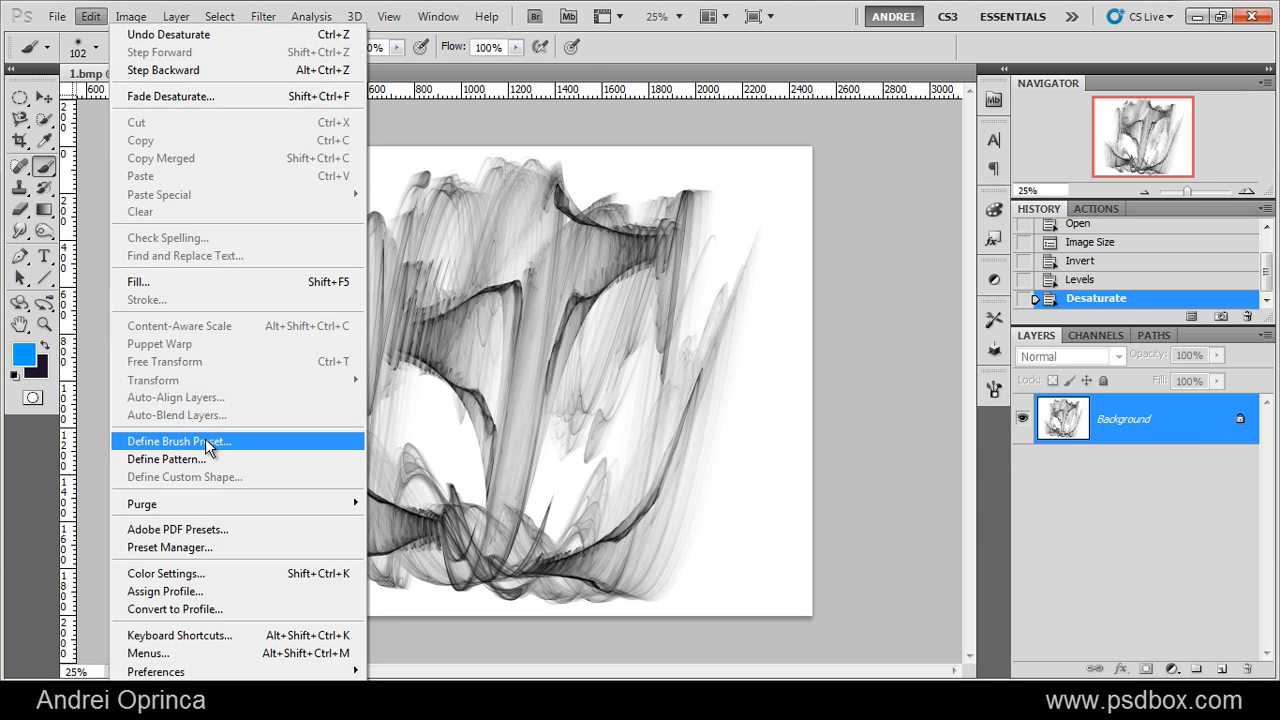
click(163, 443)
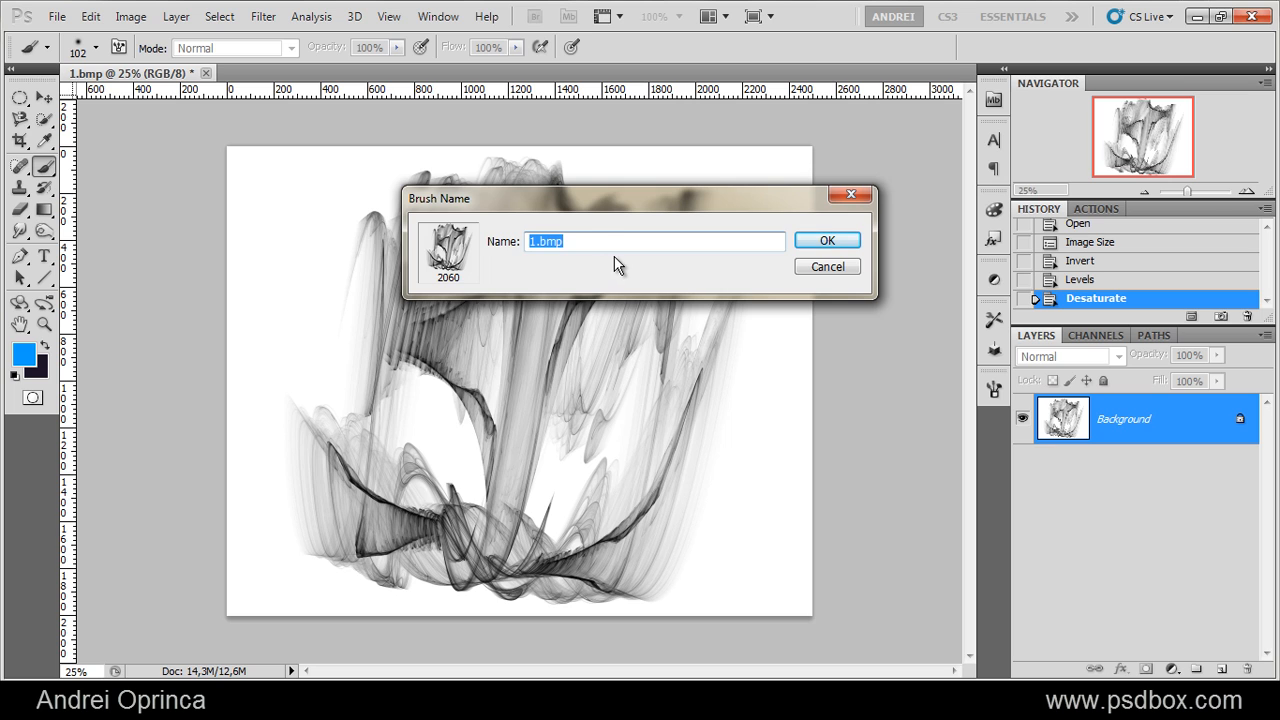
mouse_move(590, 198)
mouse_down()
mouse_move(608, 235)
mouse_move(599, 378)
mouse_up()
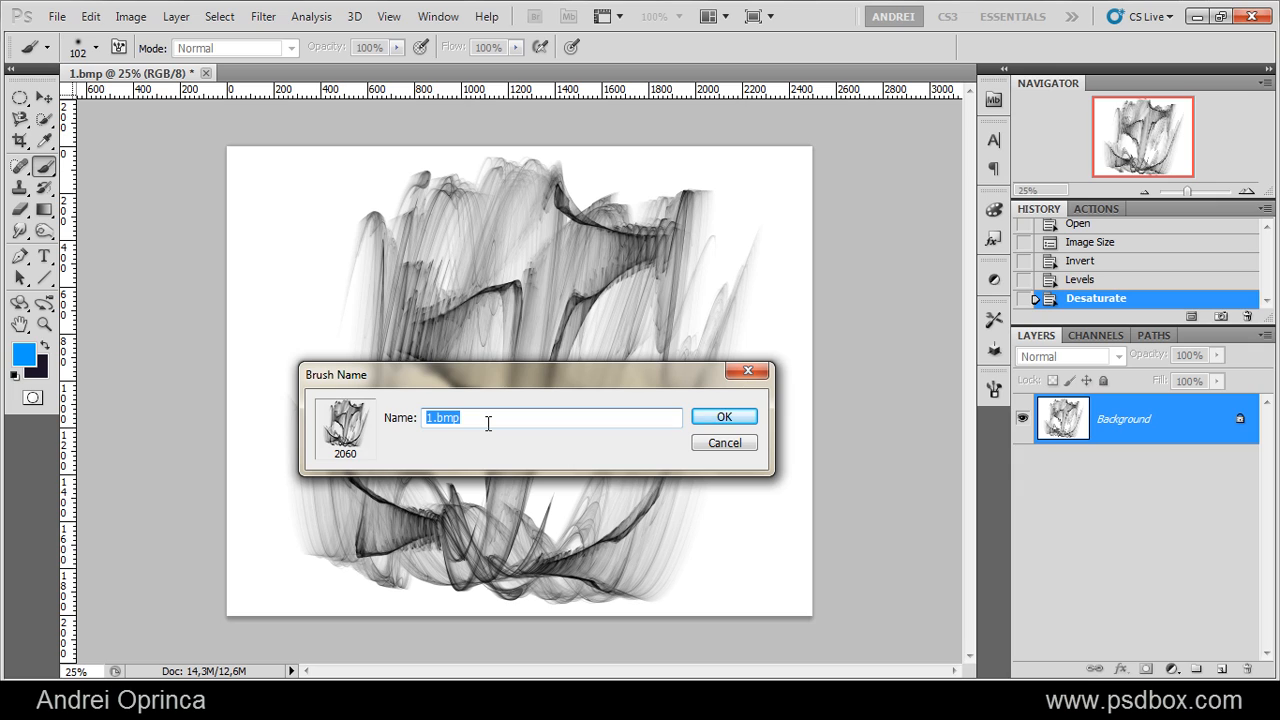
text(1-)
drag(491, 377, 495, 375)
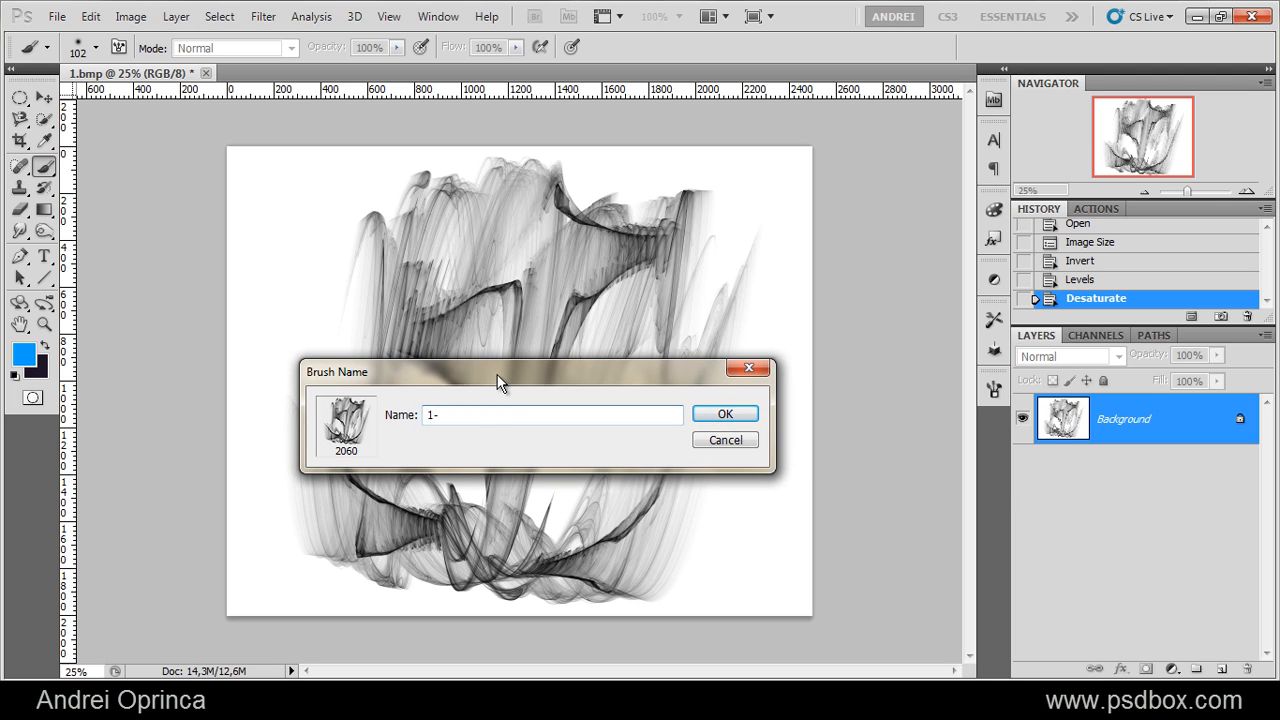
double_click(480, 414)
click(487, 415)
key(Return)
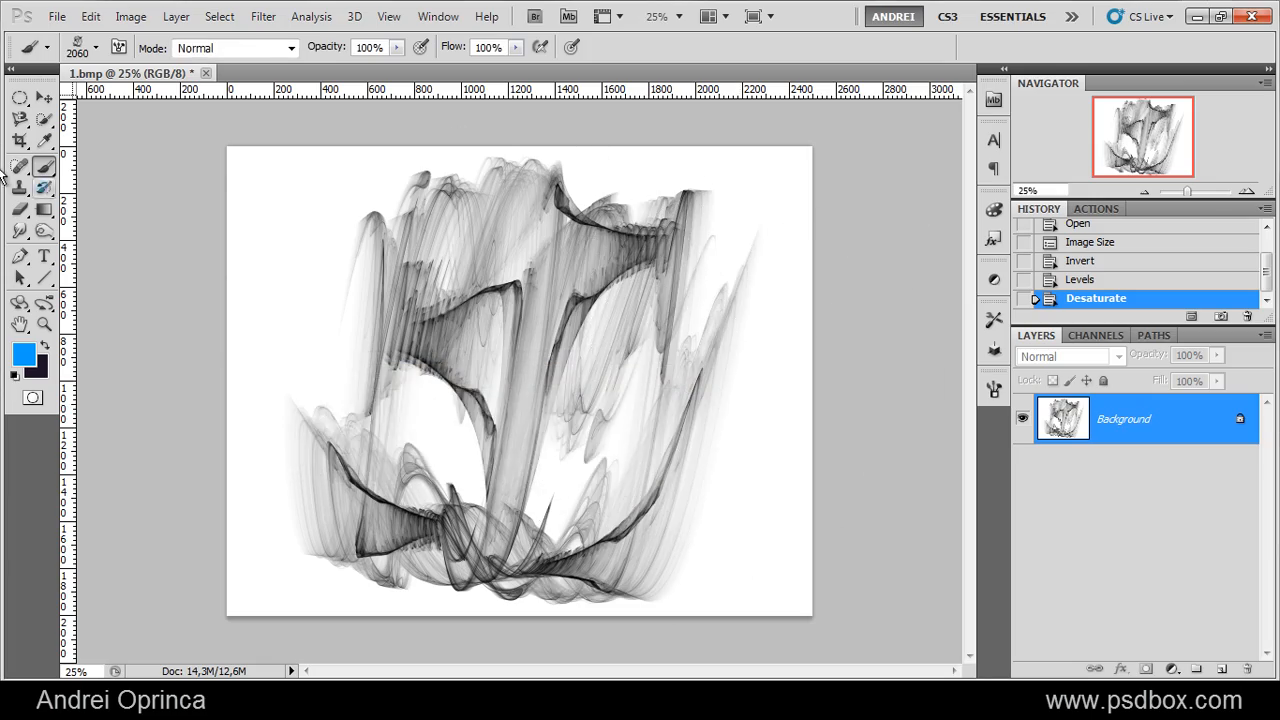
Show brush presets as a Small List and select the 1-psdbox.com brush
right_click(514, 326)
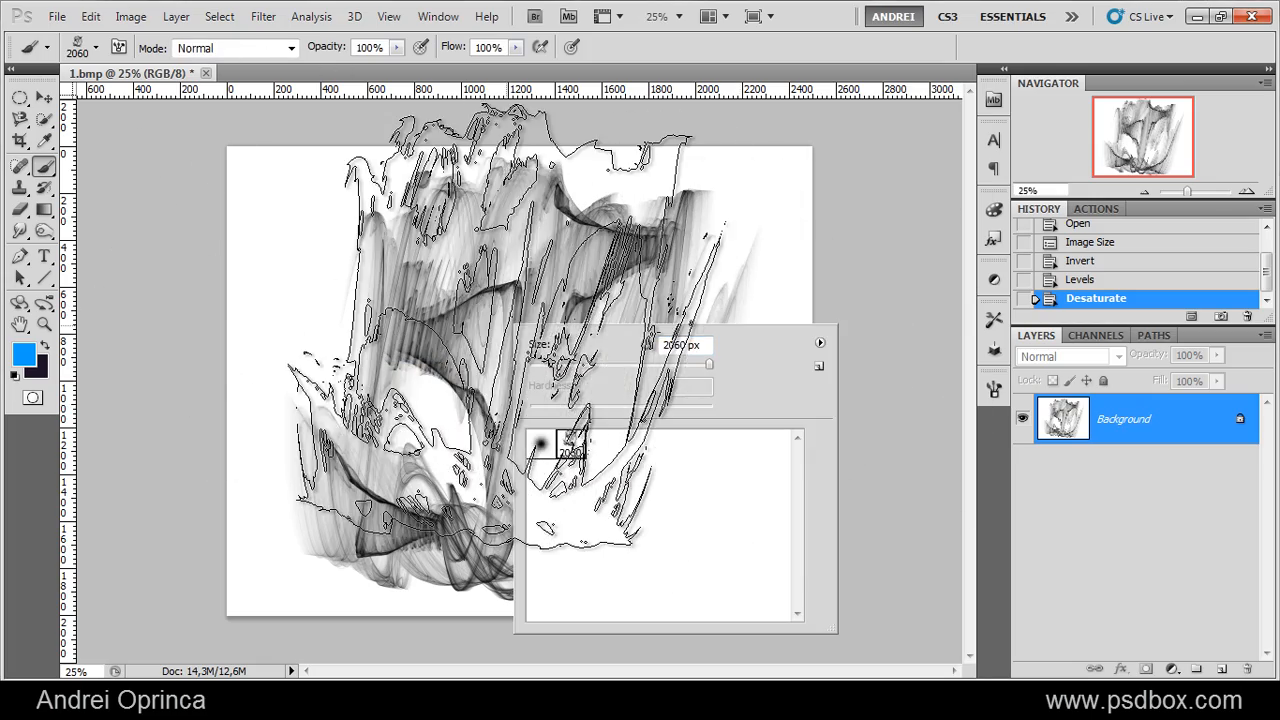
click(541, 443)
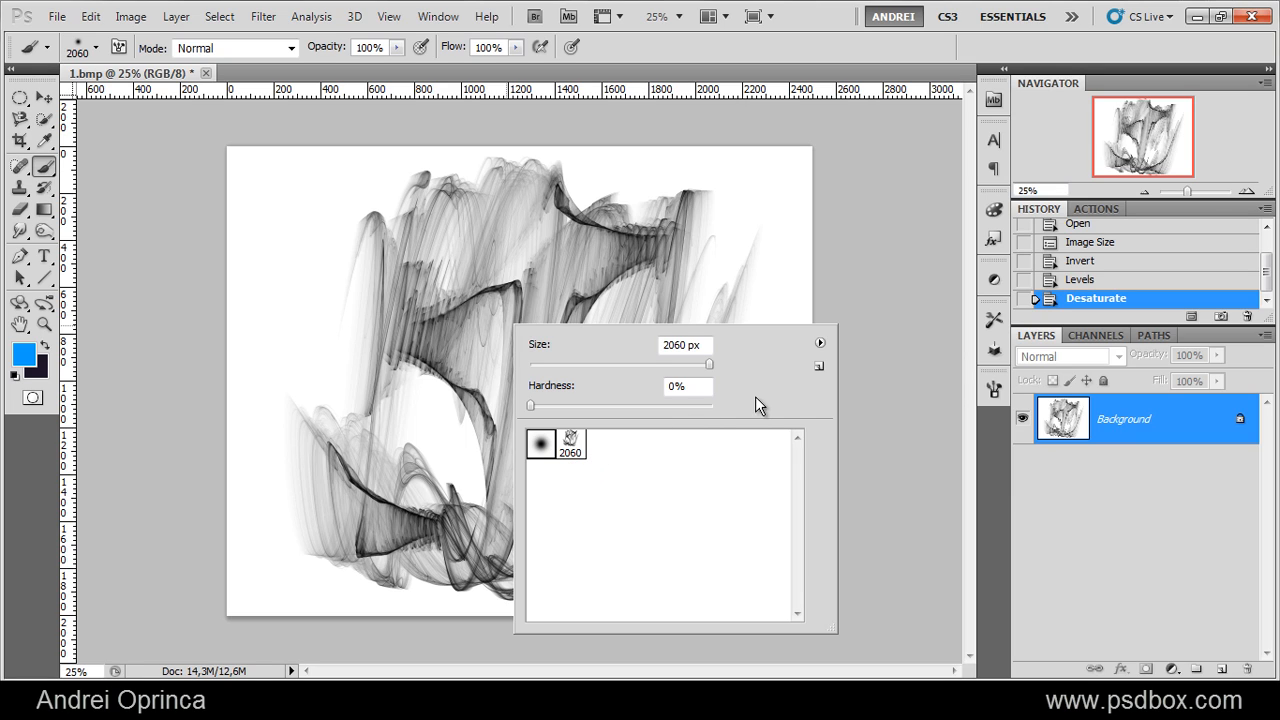
click(821, 341)
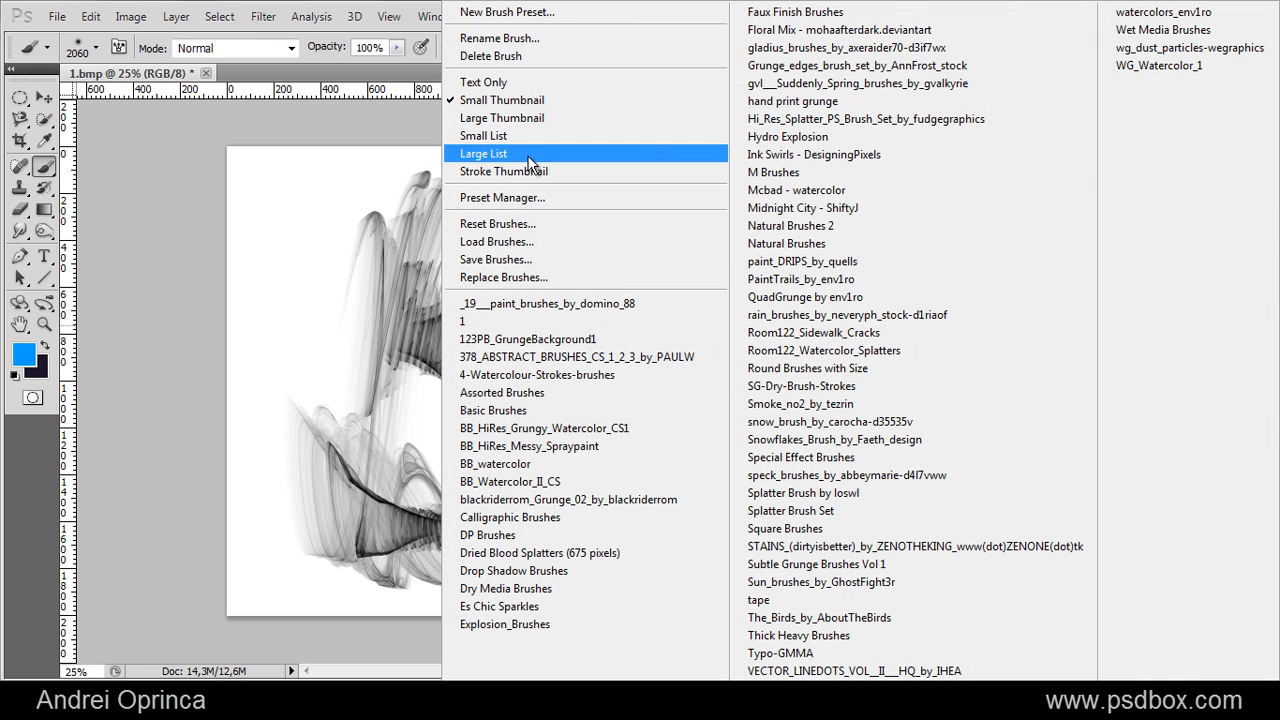
click(484, 135)
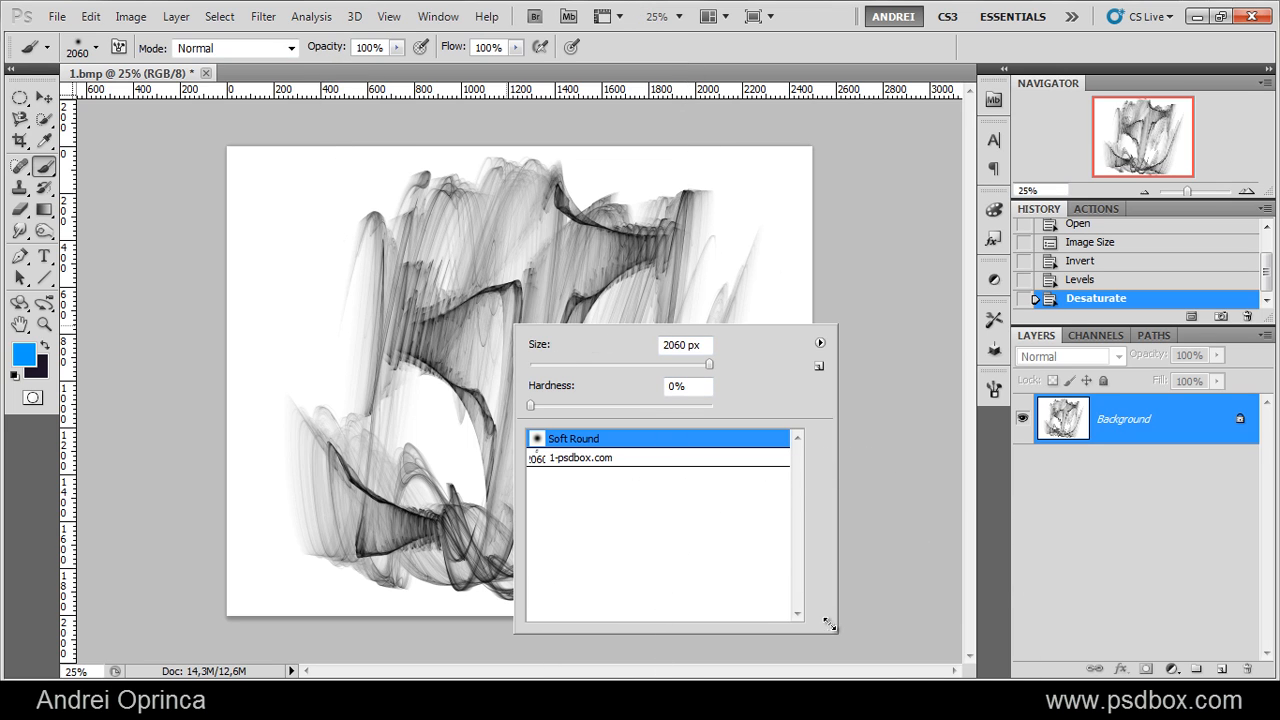
drag(830, 626, 897, 617)
click(560, 458)
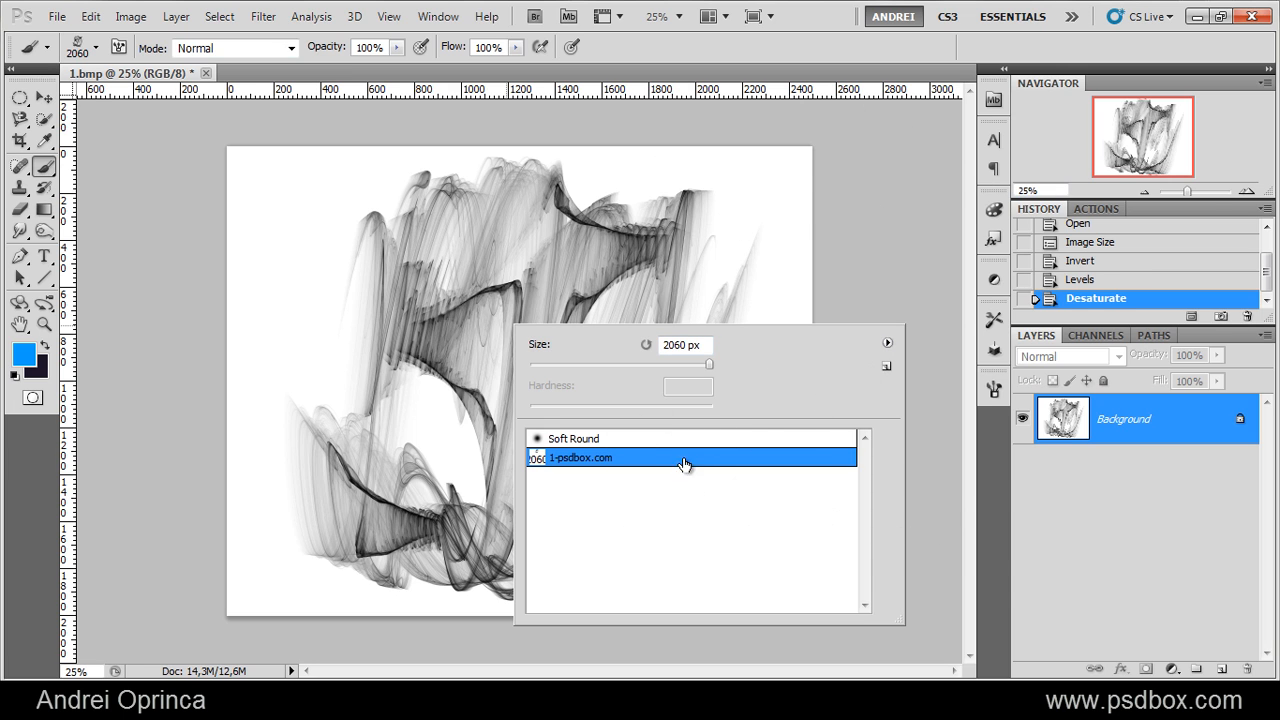
Save the current brushes as a 'Brush set' ABR file on the desktop
click(886, 344)
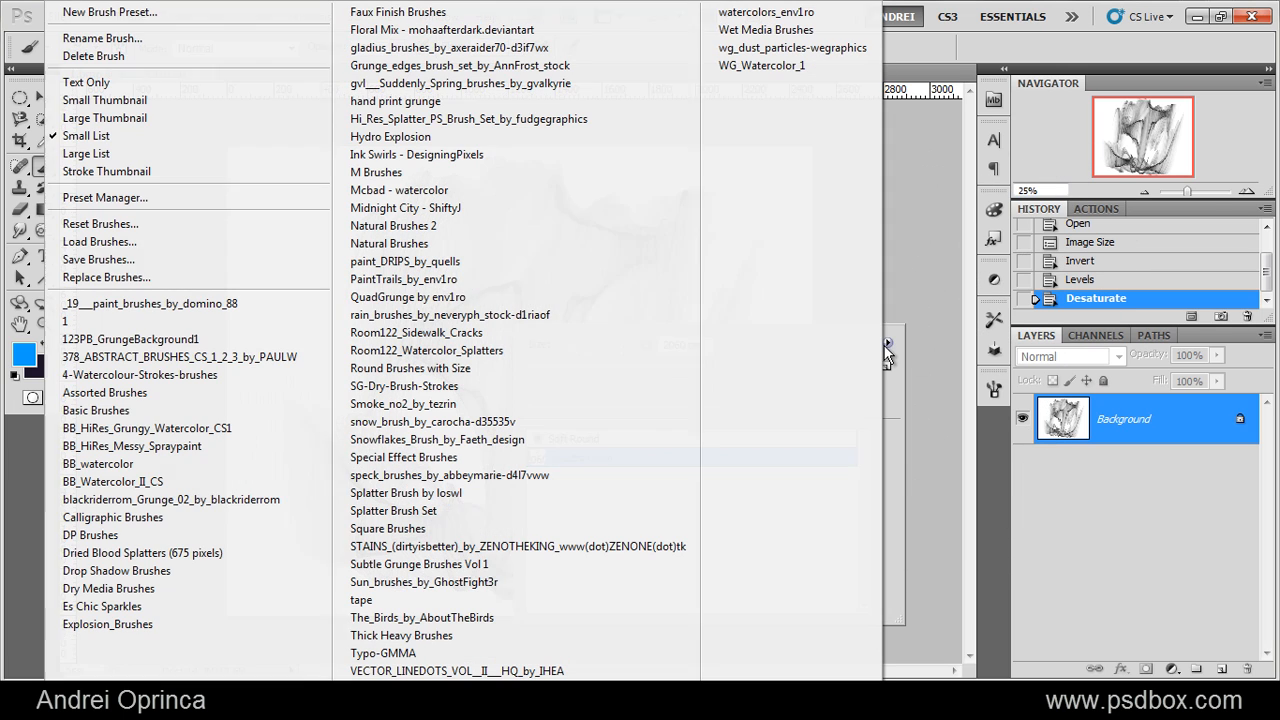
click(133, 262)
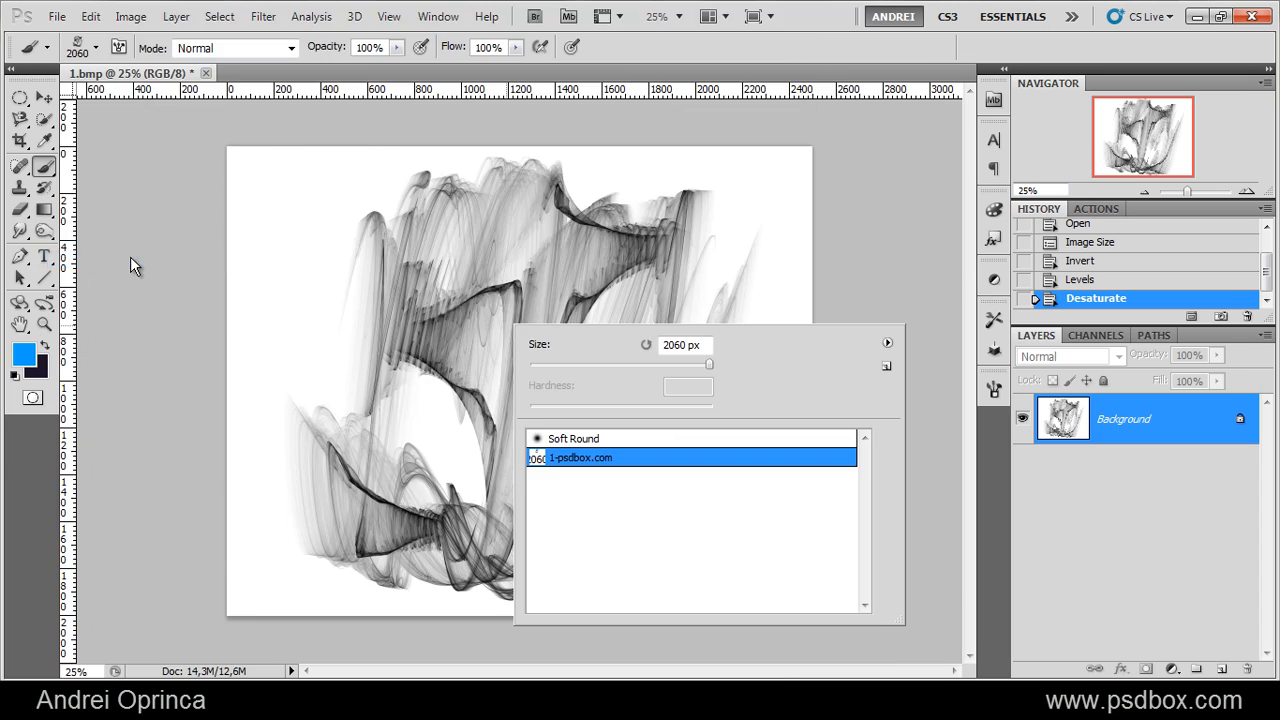
click(54, 148)
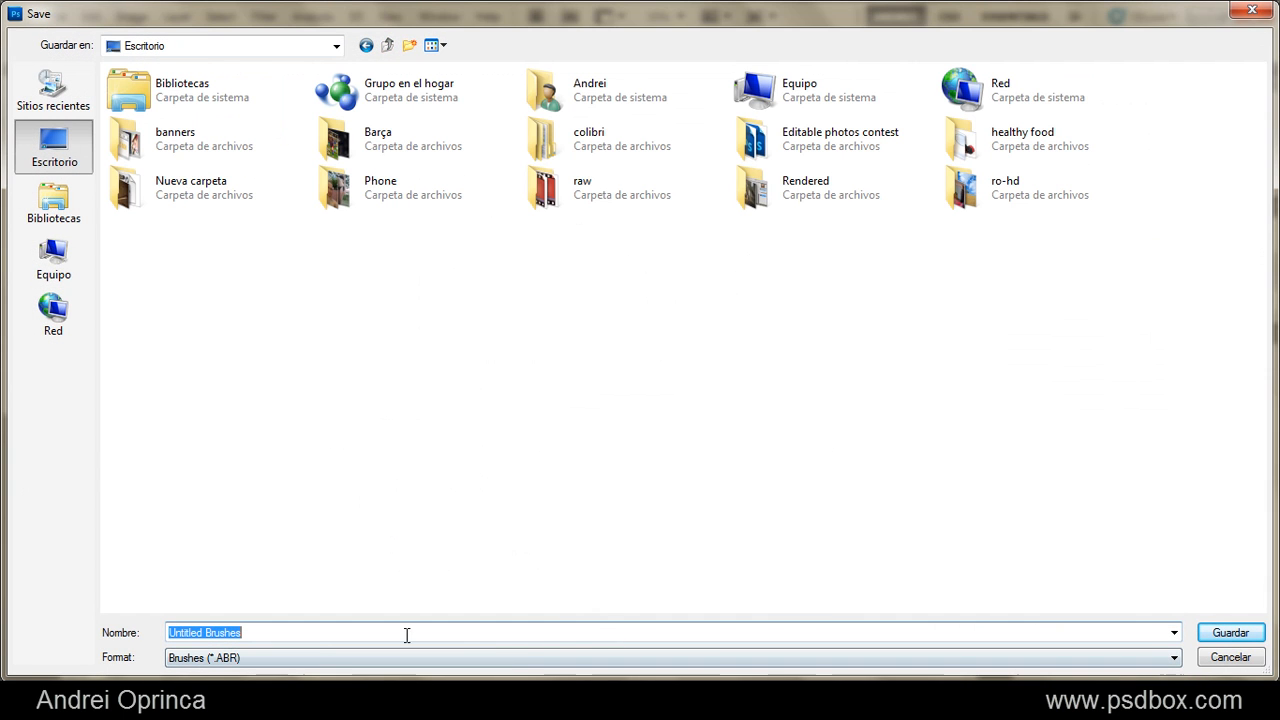
text(uqweqw)
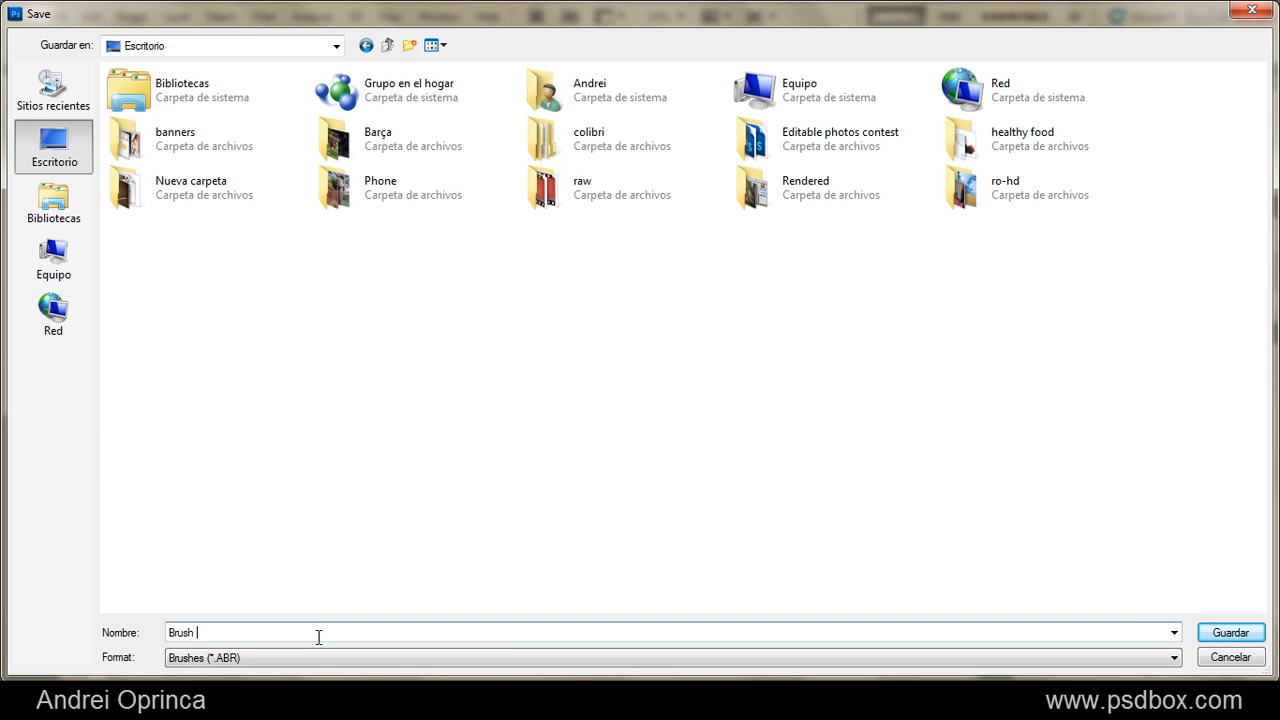
click(1230, 632)
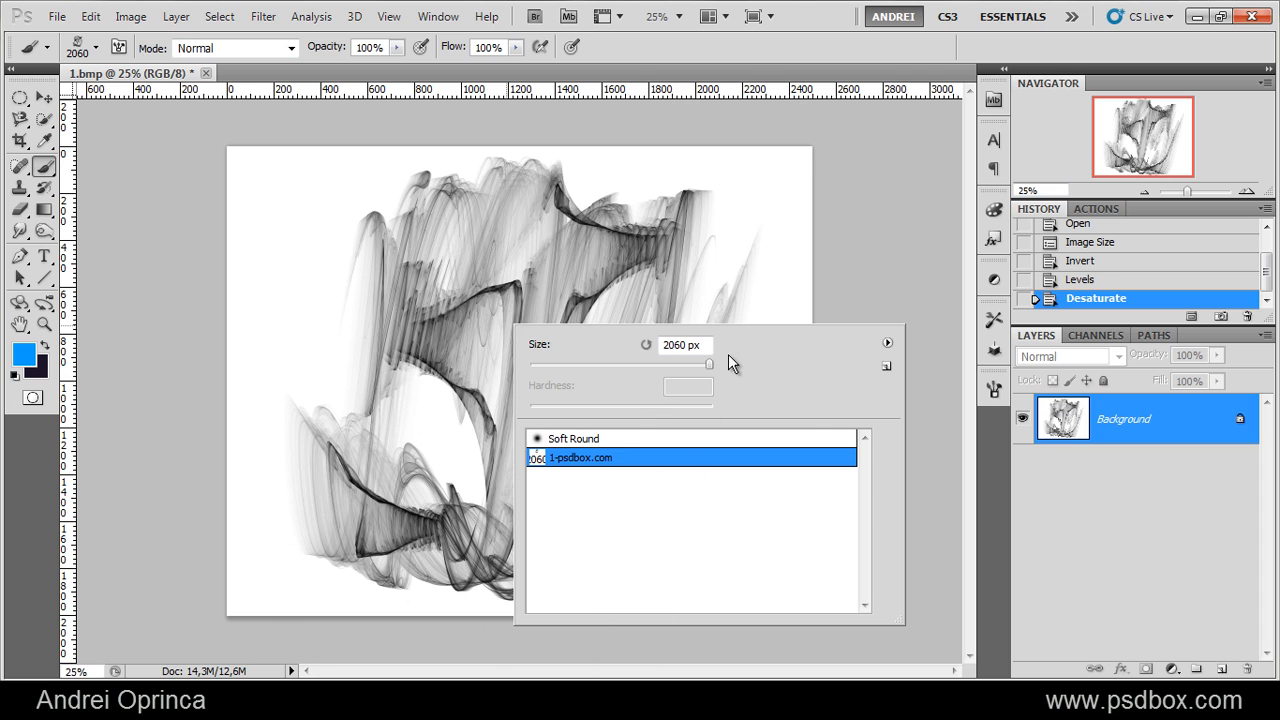
click(1130, 497)
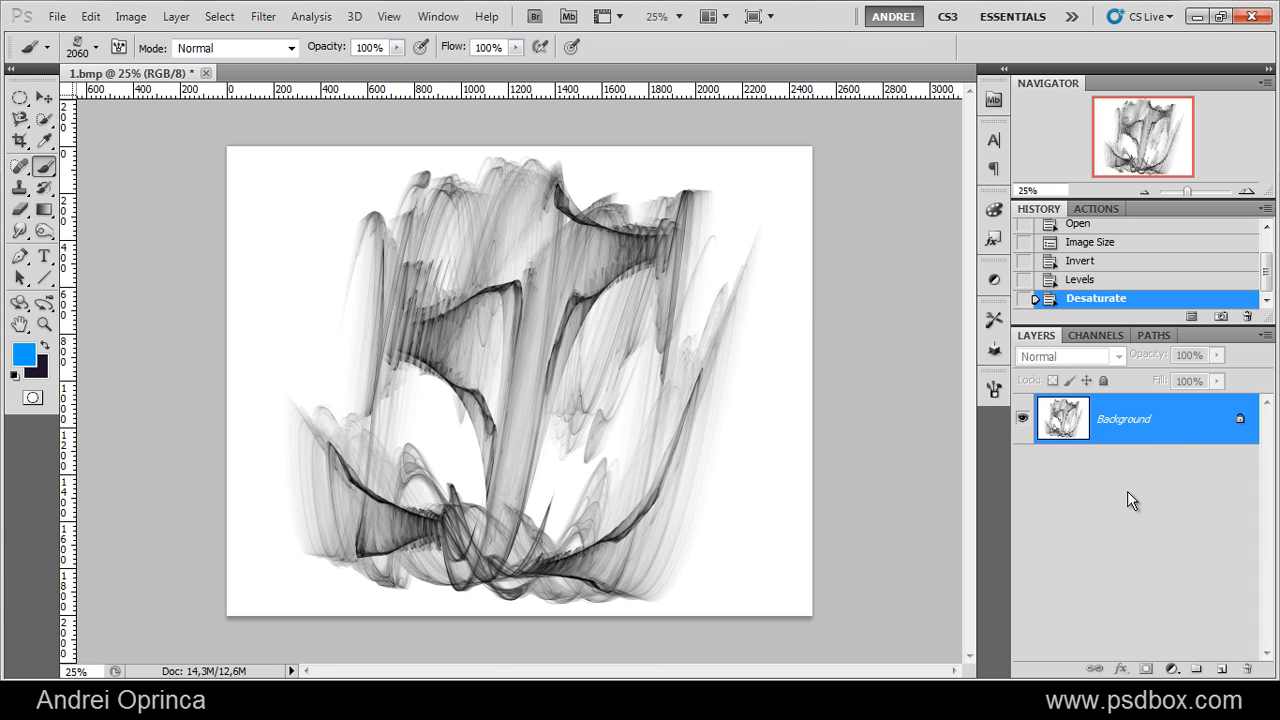